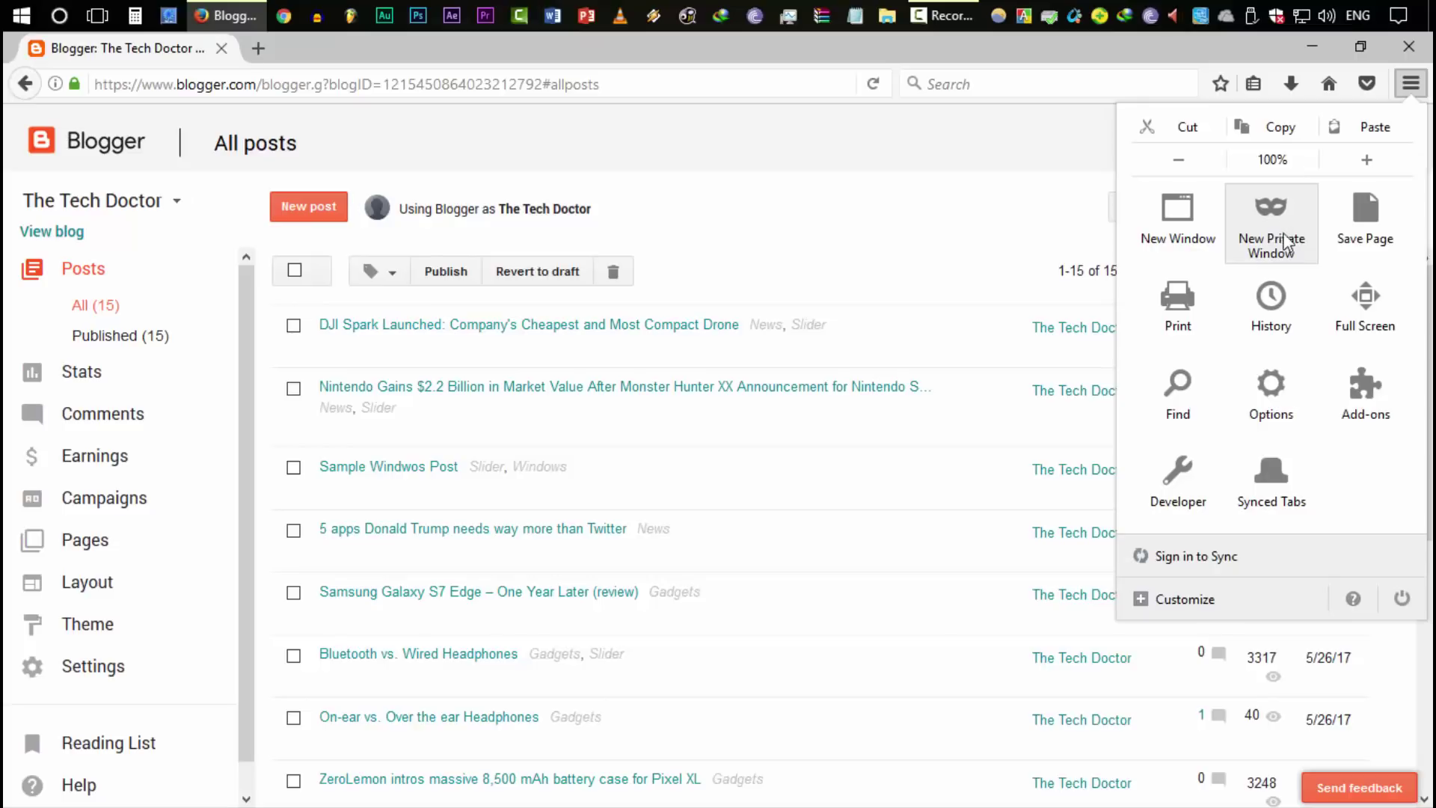
Close the Firefox menu and go to The Tech Doctor blog's Earnings page
{"action": "left_click", "coordinate": [816, 196]}
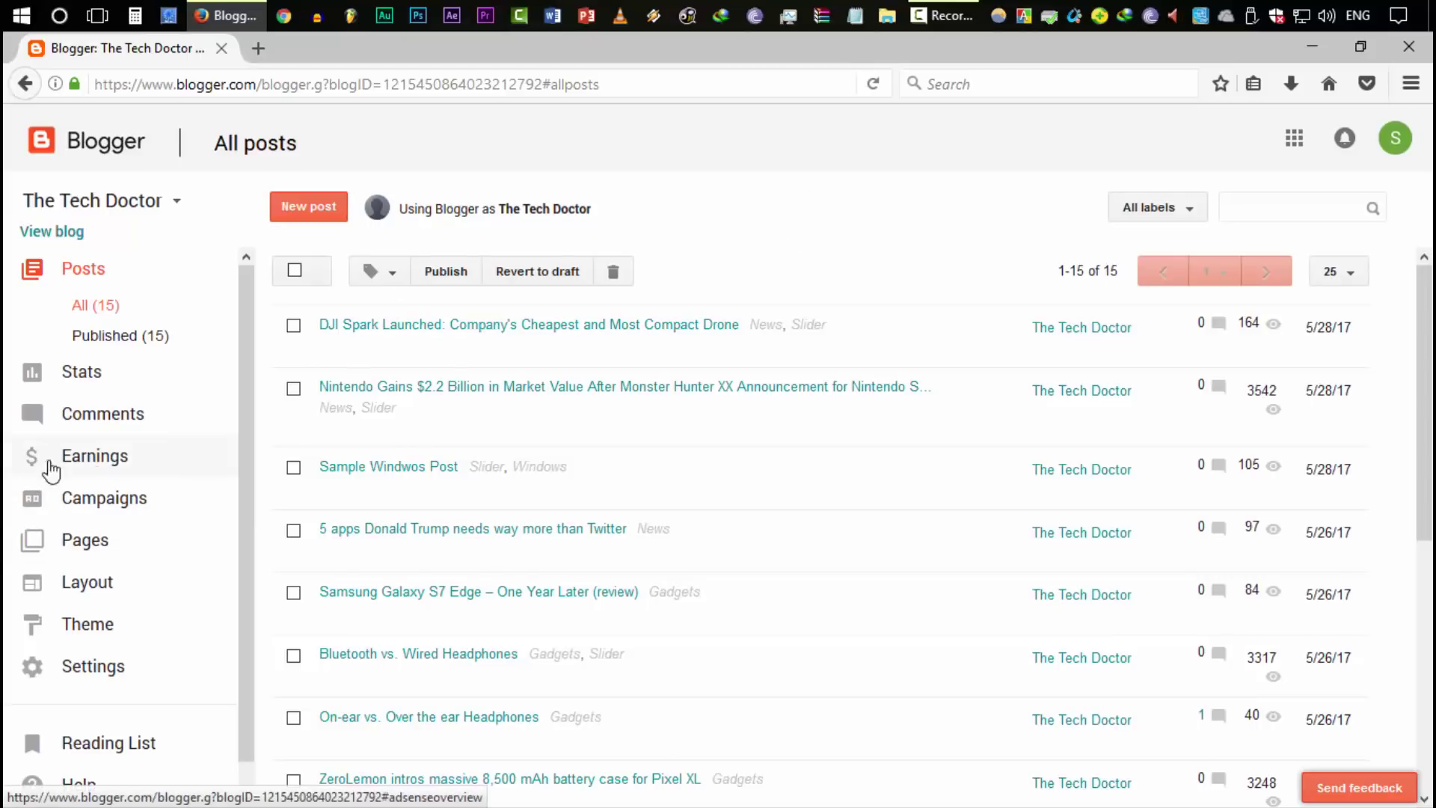
{"action": "left_click", "coordinate": [145, 463]}
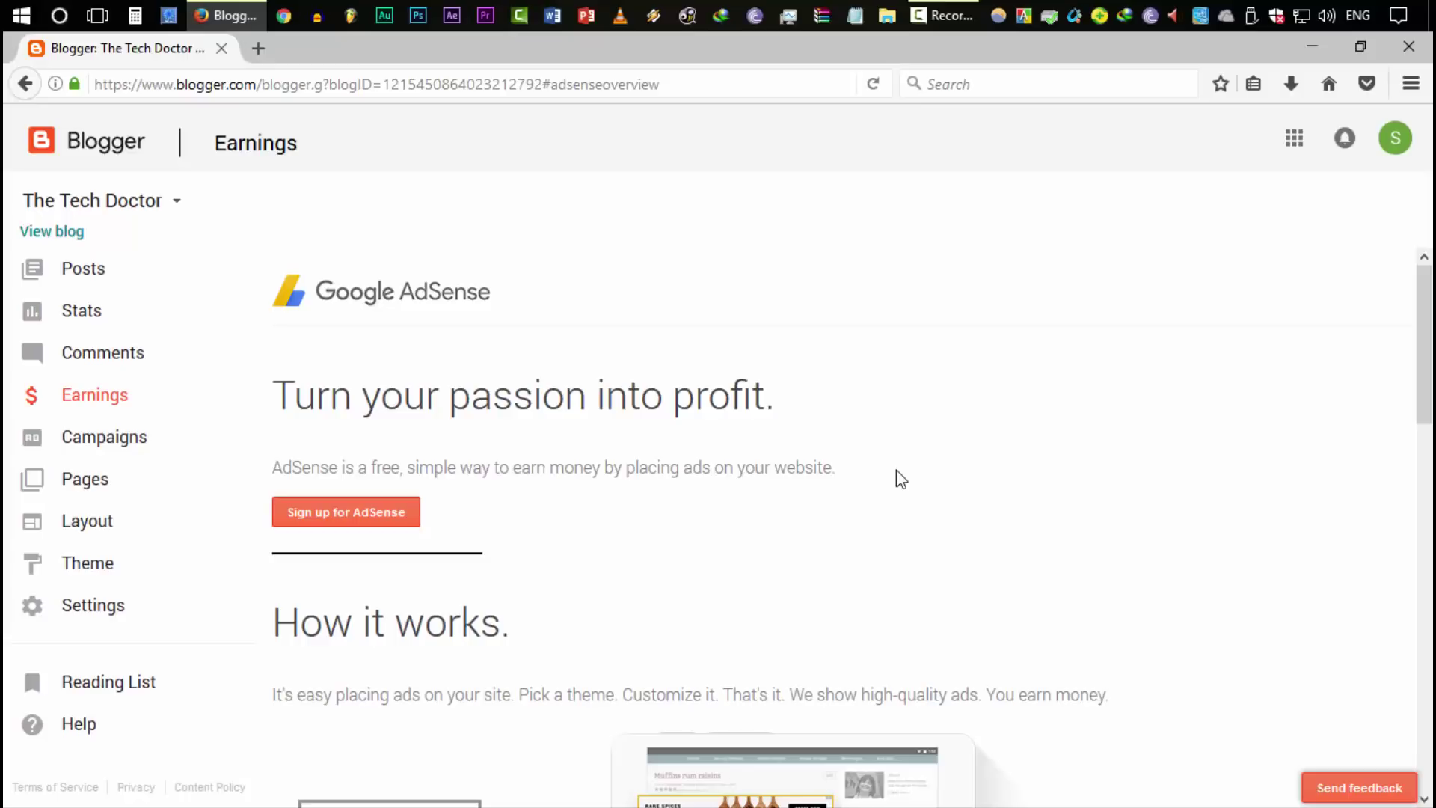
Look over the Earnings page and begin the Sign up for AdSense process
{"action": "scroll", "coordinate": [544, 484], "scroll_direction": "down", "scroll_amount": 12}
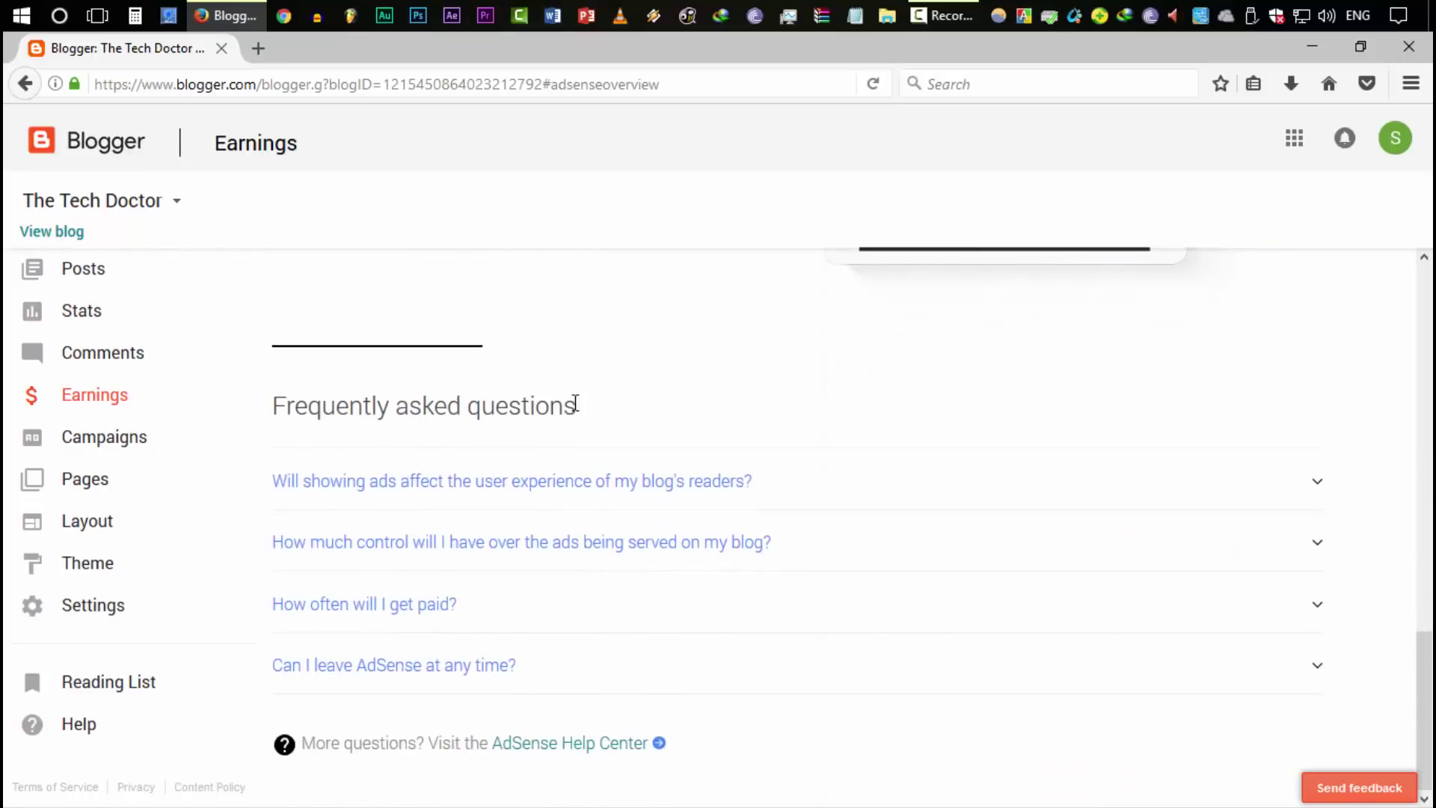
{"action": "scroll", "coordinate": [593, 561], "scroll_direction": "up", "scroll_amount": 4}
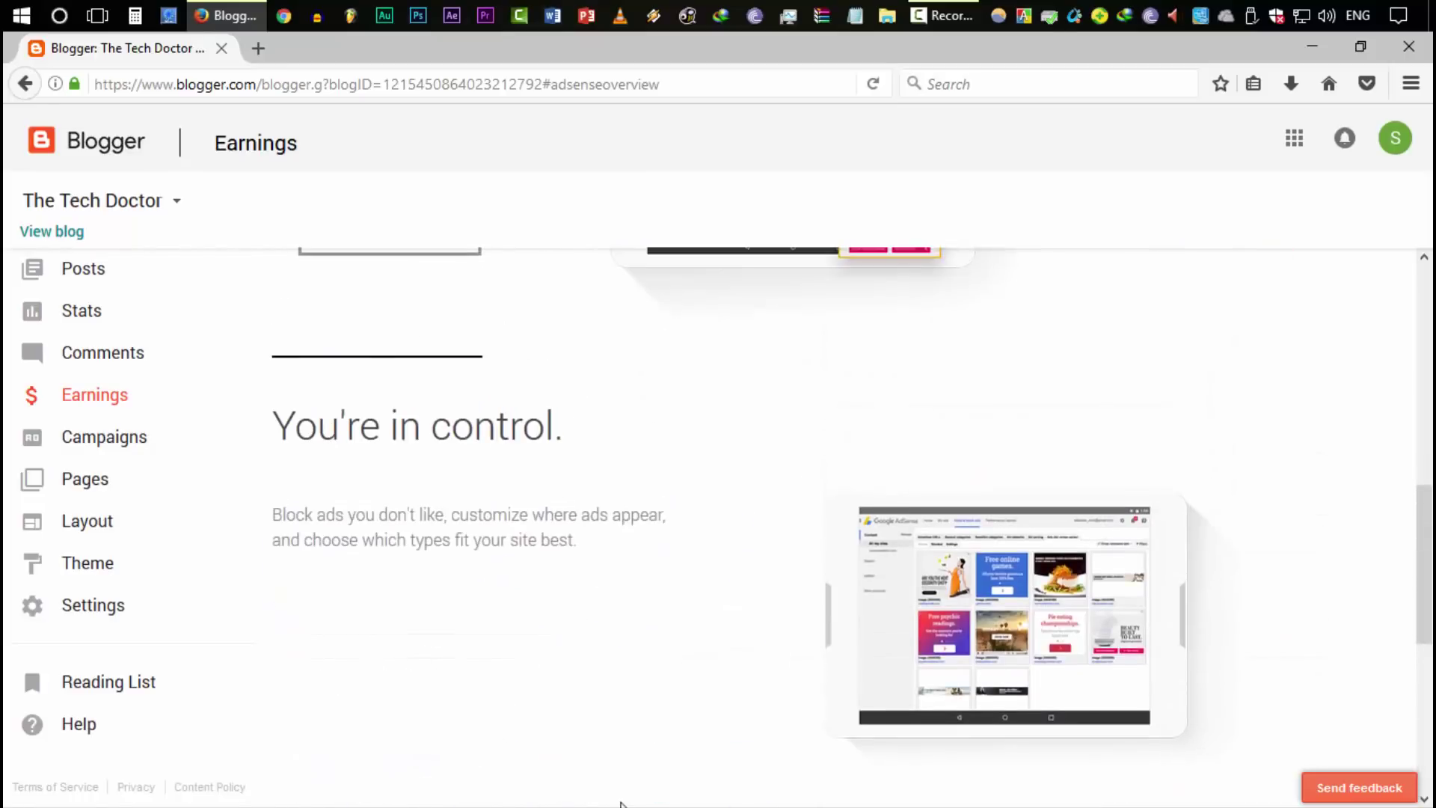
{"action": "scroll", "coordinate": [537, 689], "scroll_direction": "down", "scroll_amount": 4}
{"action": "scroll", "coordinate": [506, 658], "scroll_direction": "up", "scroll_amount": 10}
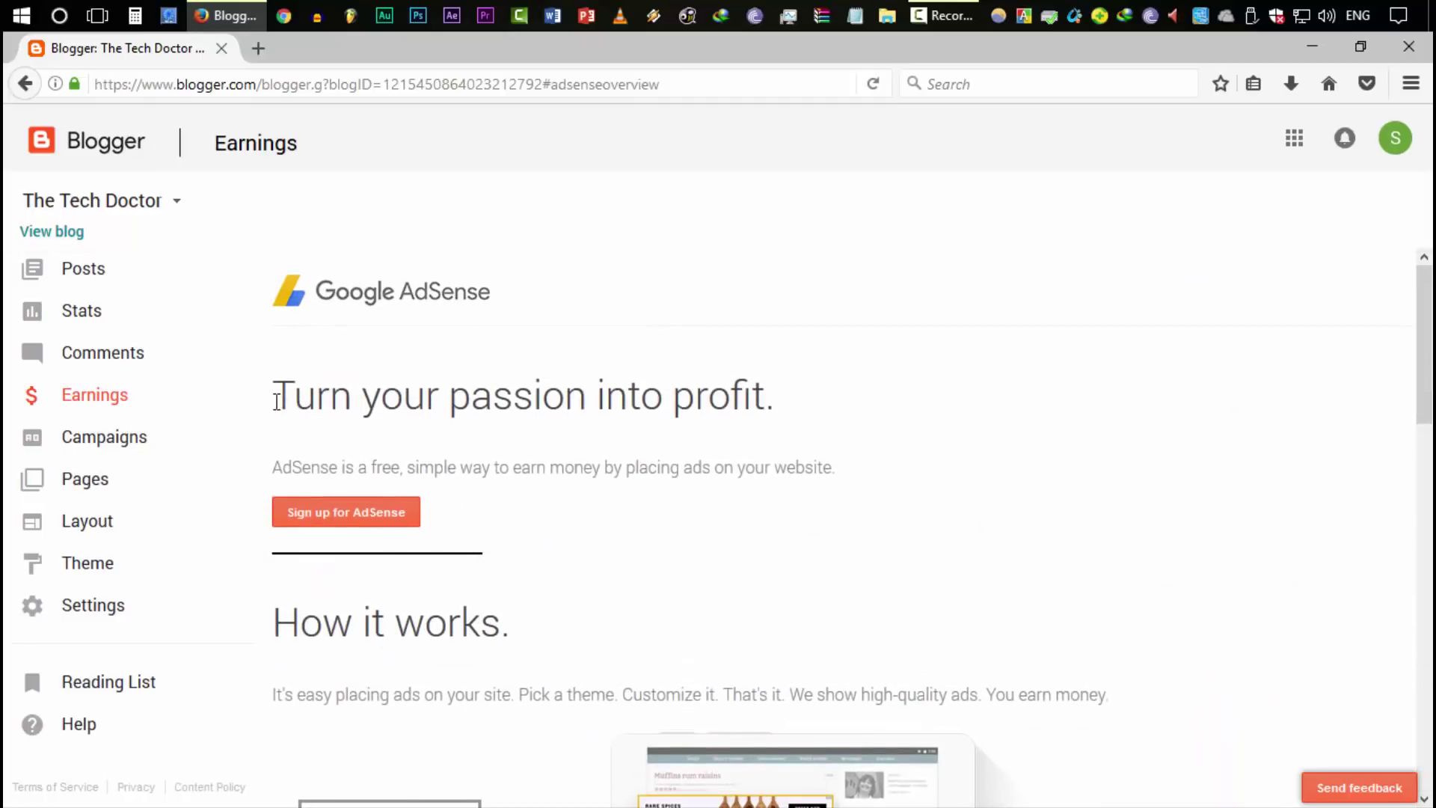
{"action": "left_click_drag", "start_coordinate": [273, 397], "coordinate": [780, 403]}
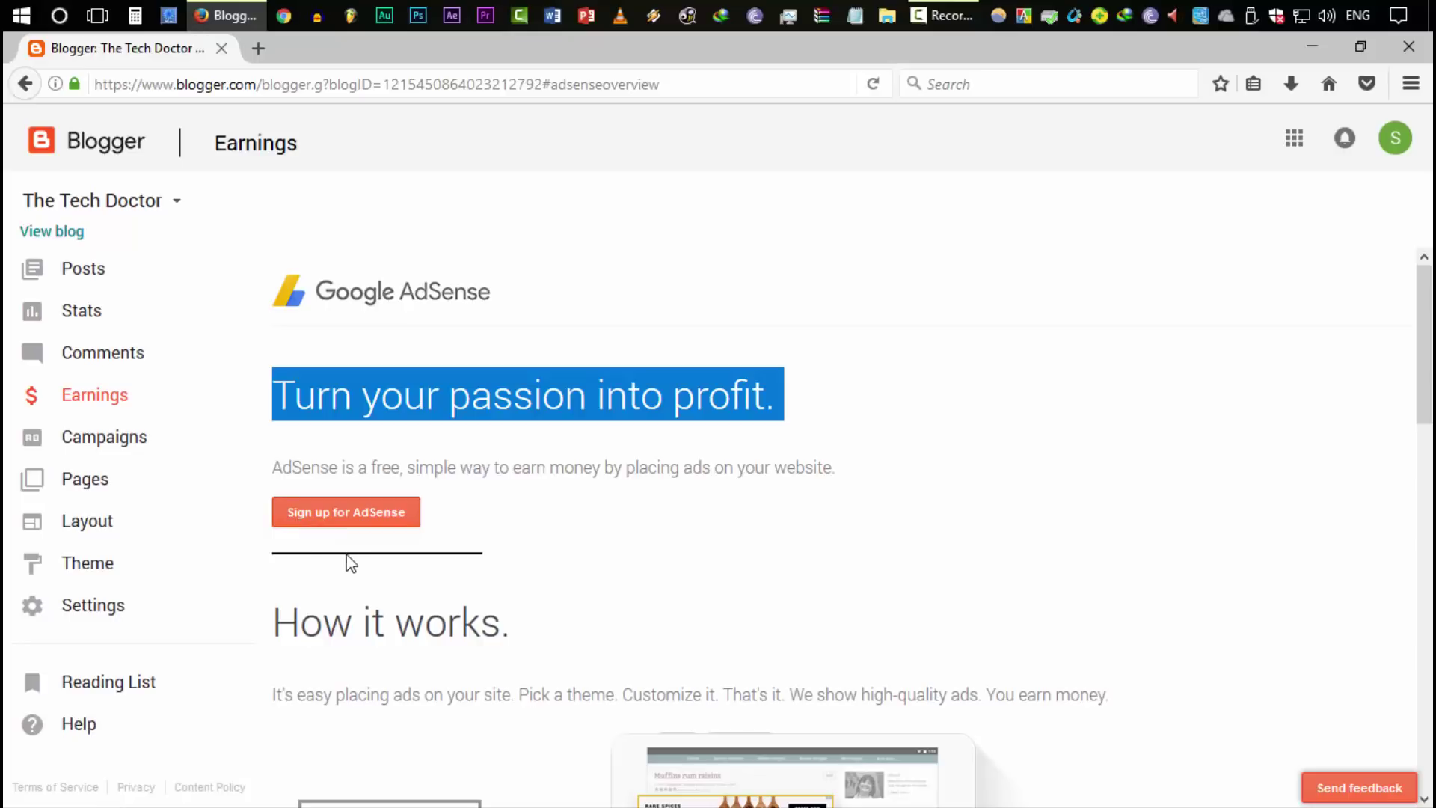
{"action": "left_click", "coordinate": [603, 519]}
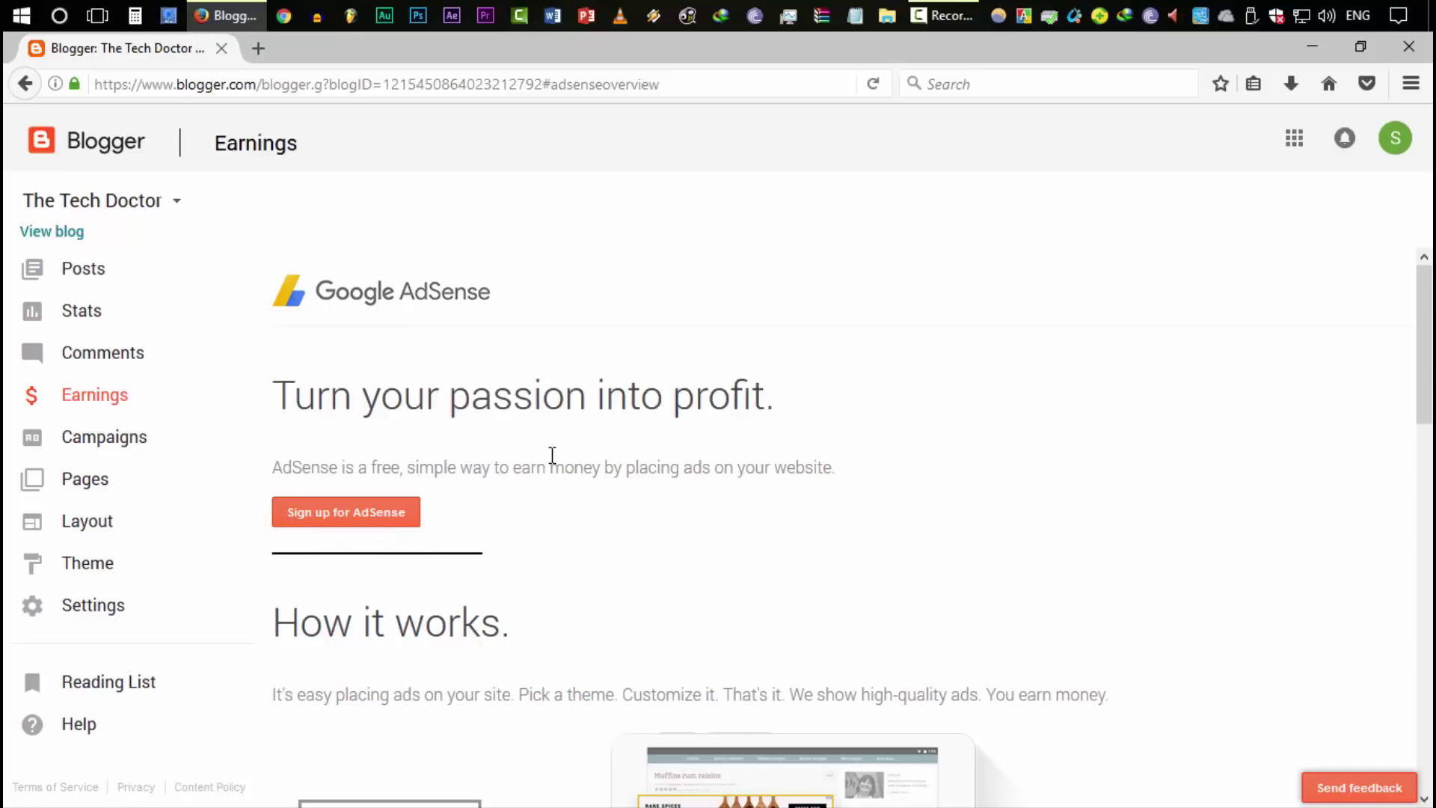
{"action": "left_click", "coordinate": [388, 517]}
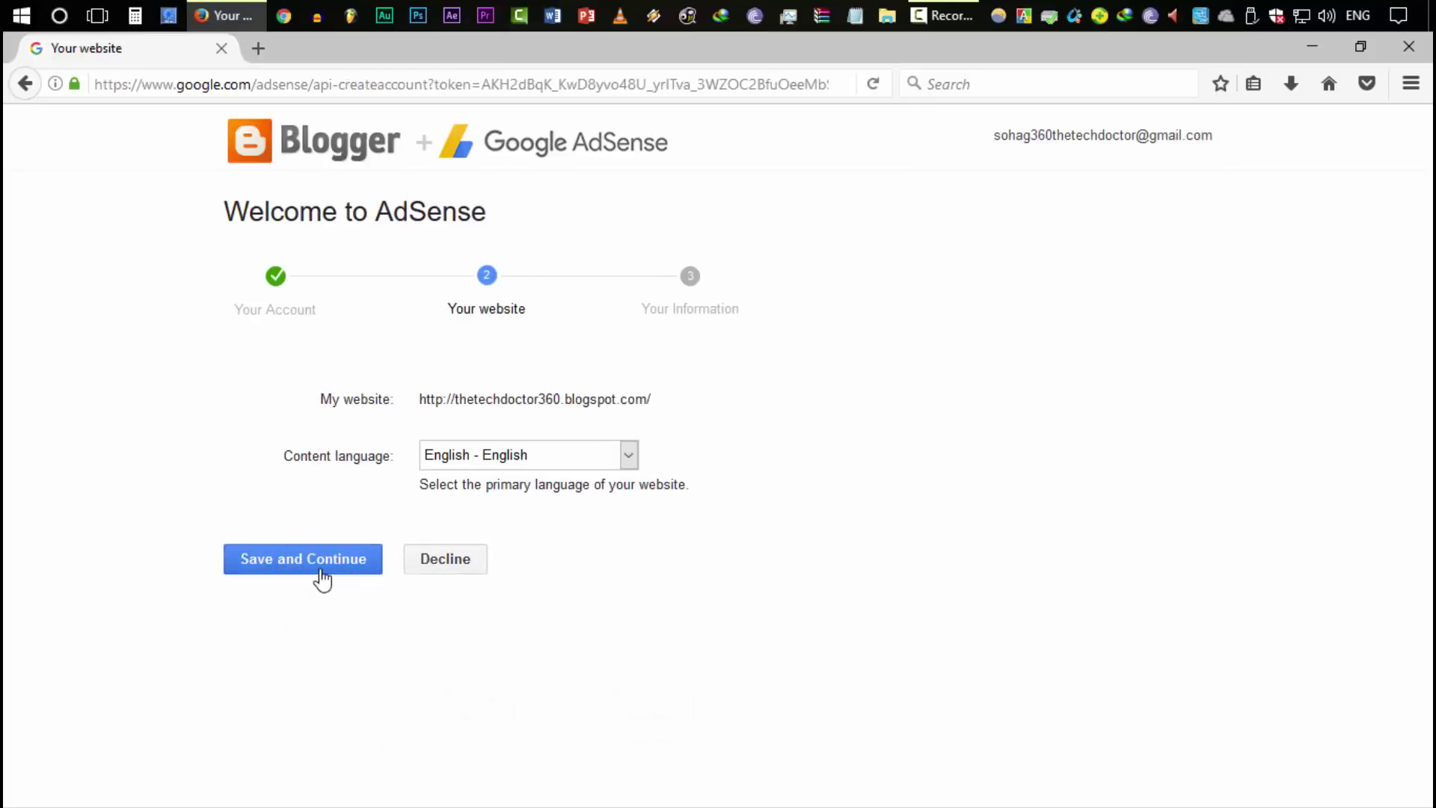
Continue past the website details and set the time zone to (UTC+06:00) Dhaka
{"action": "left_click", "coordinate": [320, 569]}
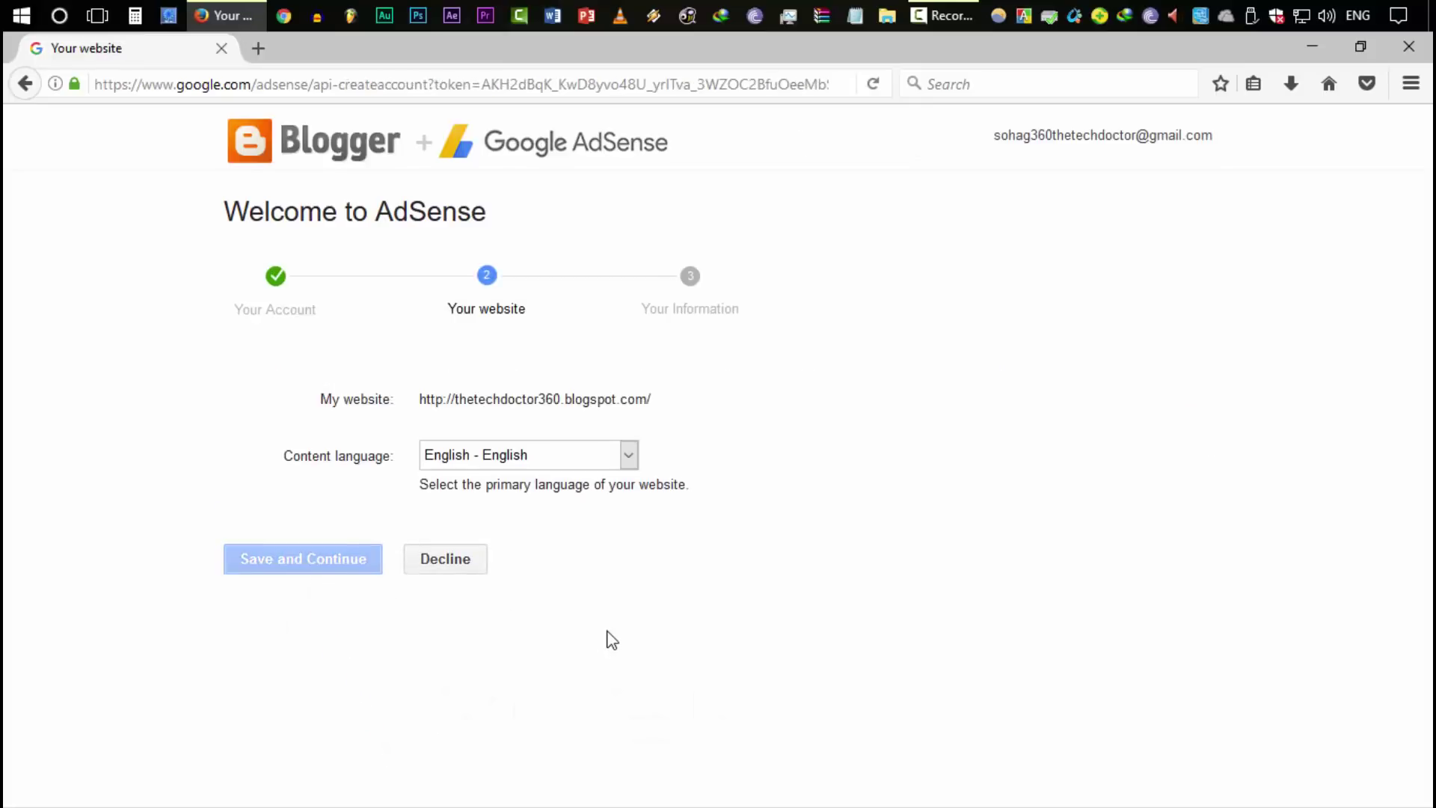
{"action": "scroll", "coordinate": [860, 666], "scroll_direction": "down", "scroll_amount": 4}
{"action": "scroll", "coordinate": [240, 692], "scroll_direction": "up", "scroll_amount": 4}
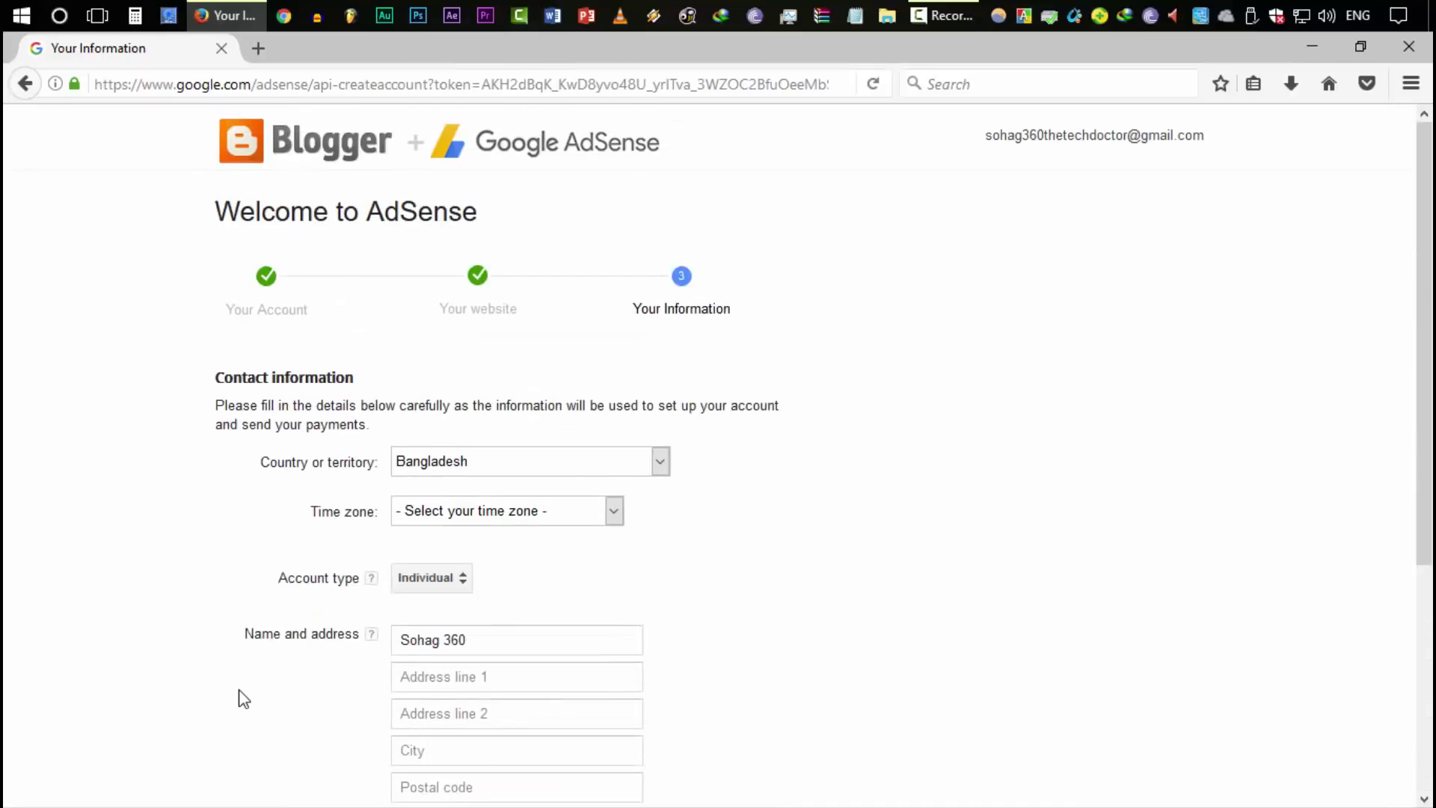
{"action": "left_click", "coordinate": [500, 501]}
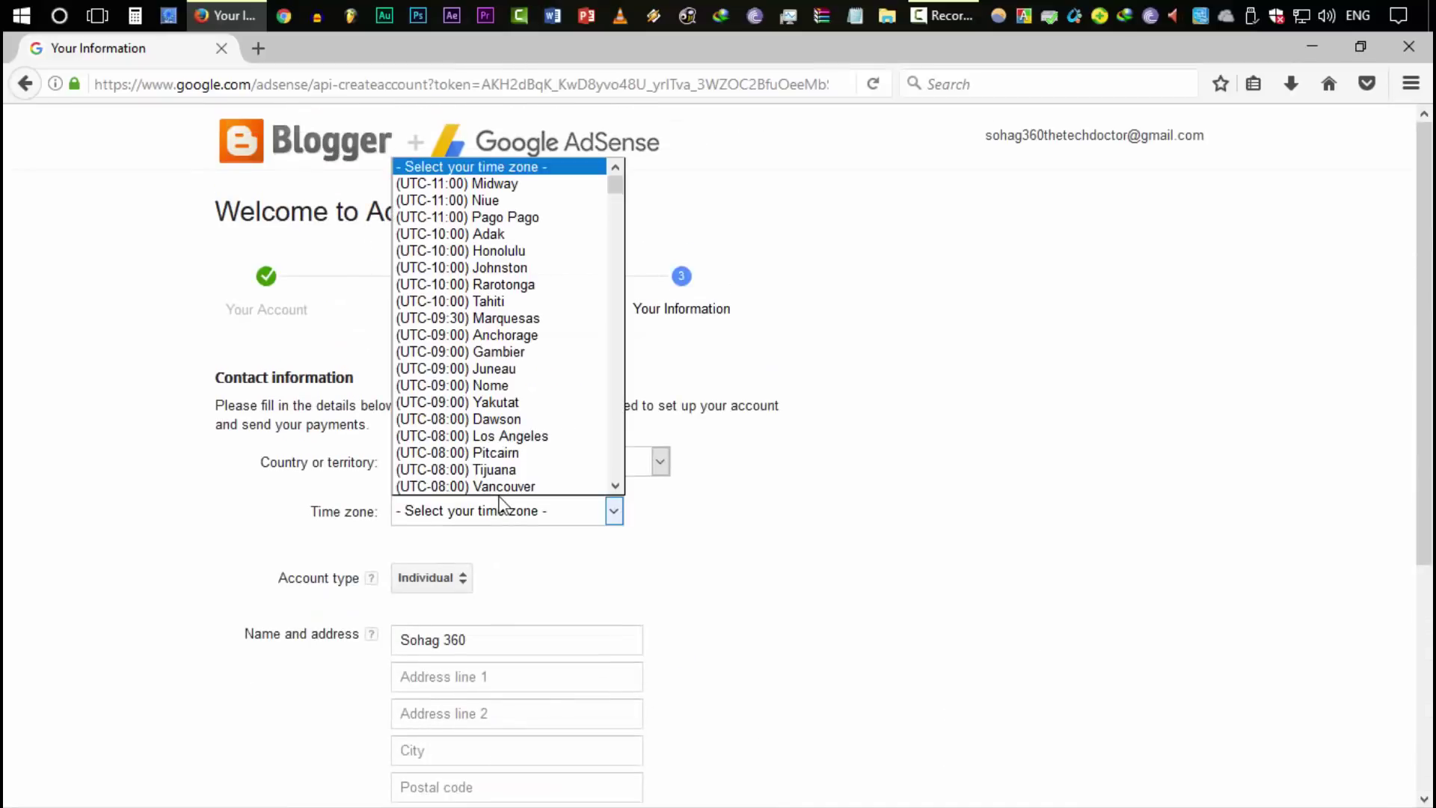
{"action": "scroll", "coordinate": [500, 457], "scroll_direction": "down", "scroll_amount": 20}
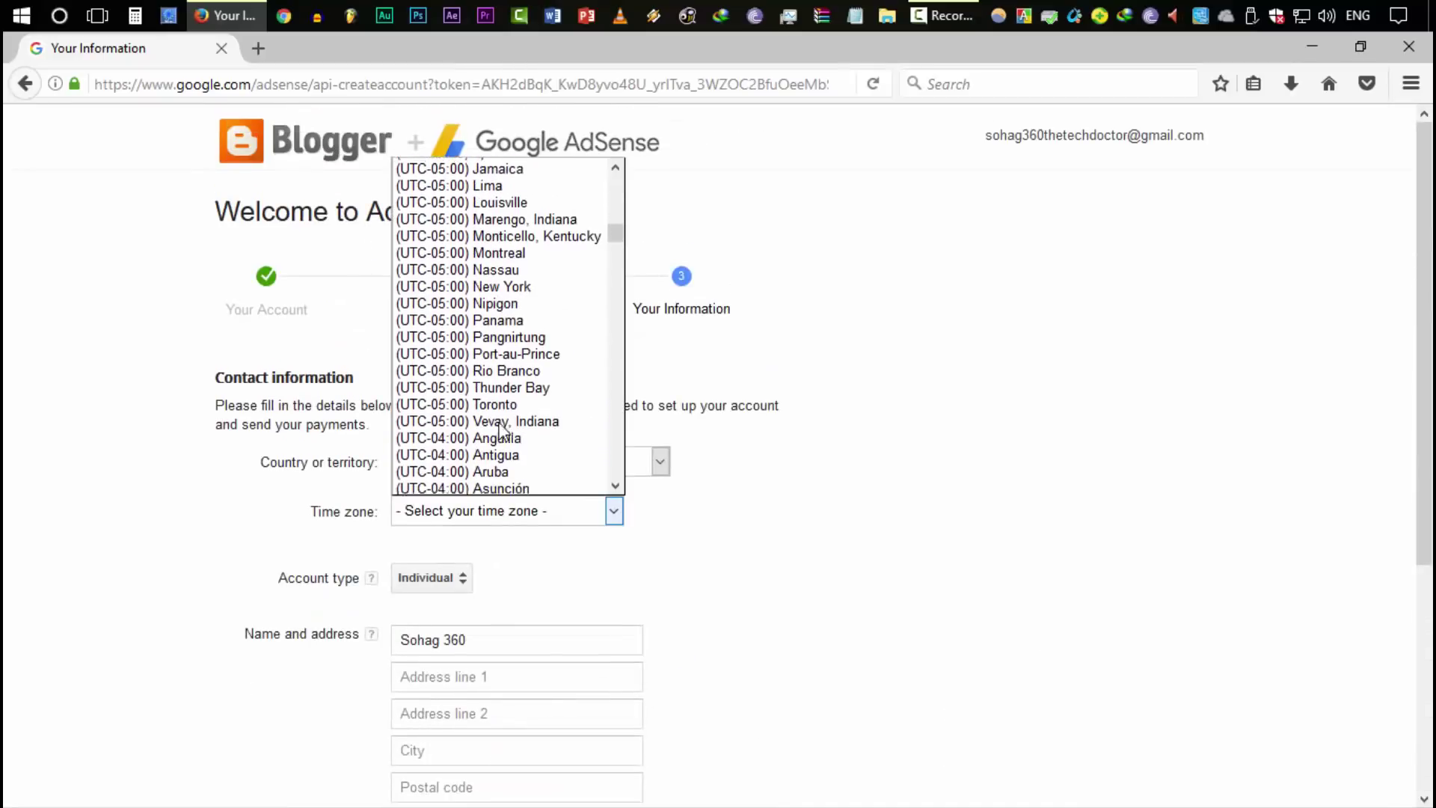
{"action": "scroll", "coordinate": [500, 426], "scroll_direction": "down", "scroll_amount": 20}
{"action": "left_click", "coordinate": [505, 338]}
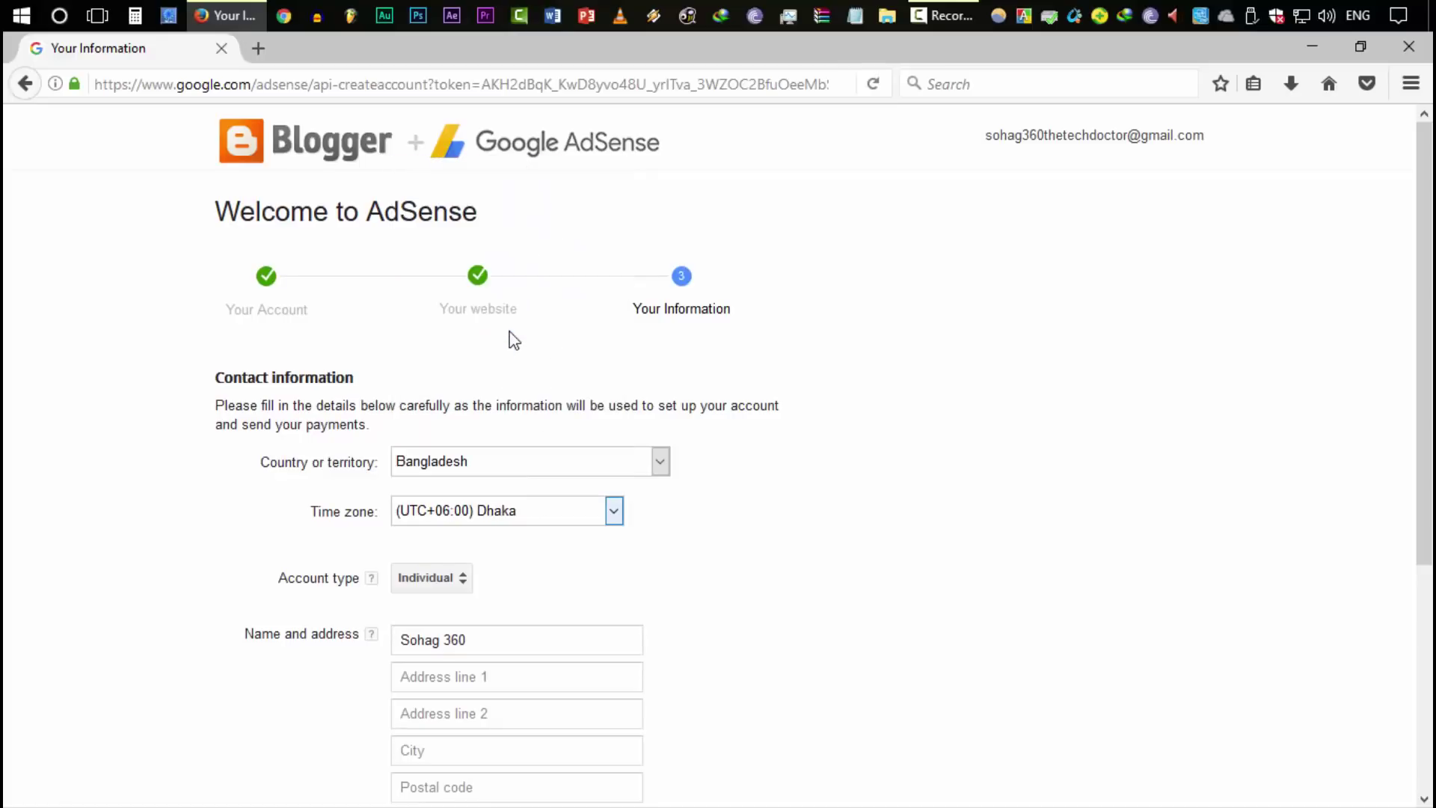
{"action": "scroll", "coordinate": [815, 506], "scroll_direction": "down", "scroll_amount": 3}
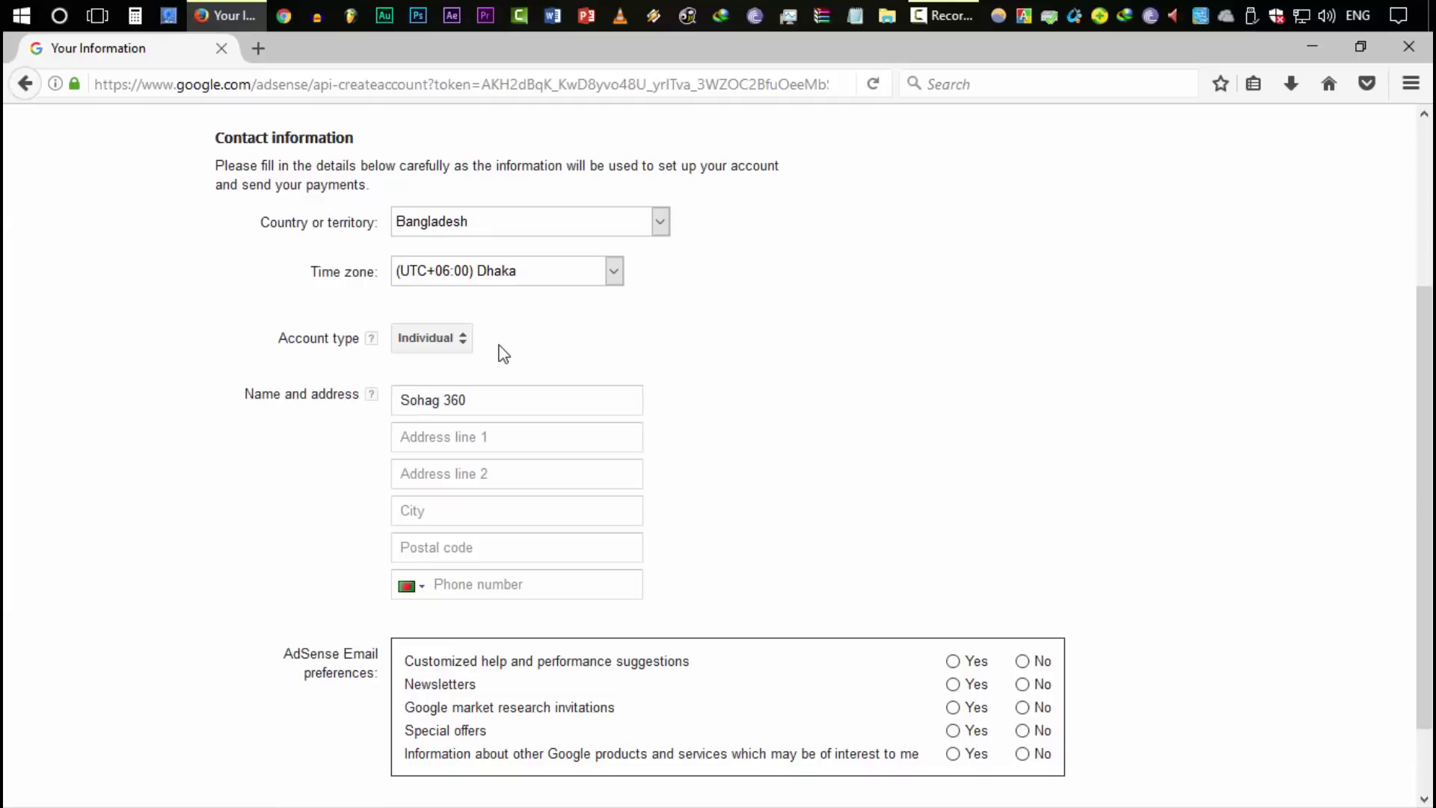
Replace the contact name and fill in the postal address, city and postal code
{"action": "left_click", "coordinate": [568, 399]}
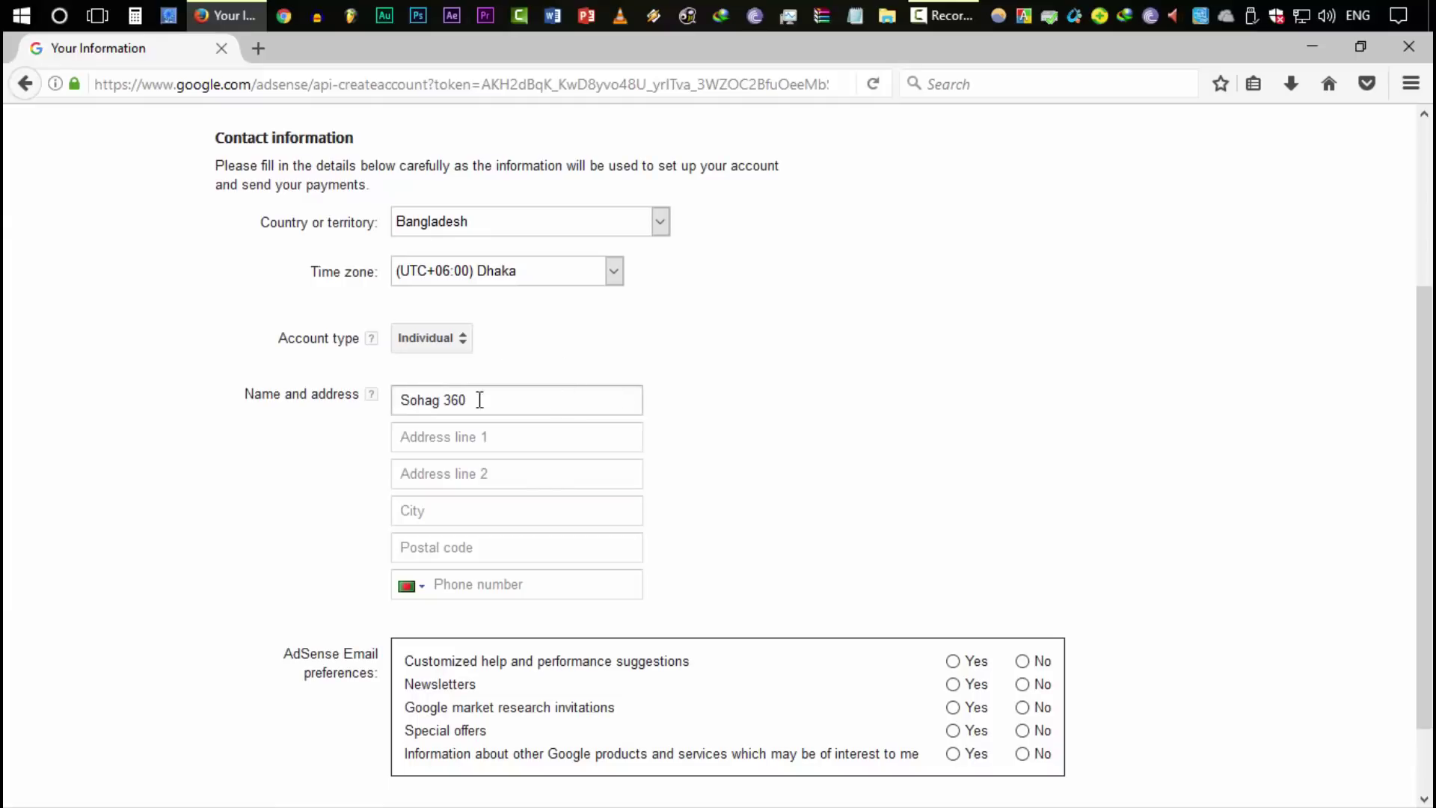
{"action": "key", "text": "ctrl+a"}
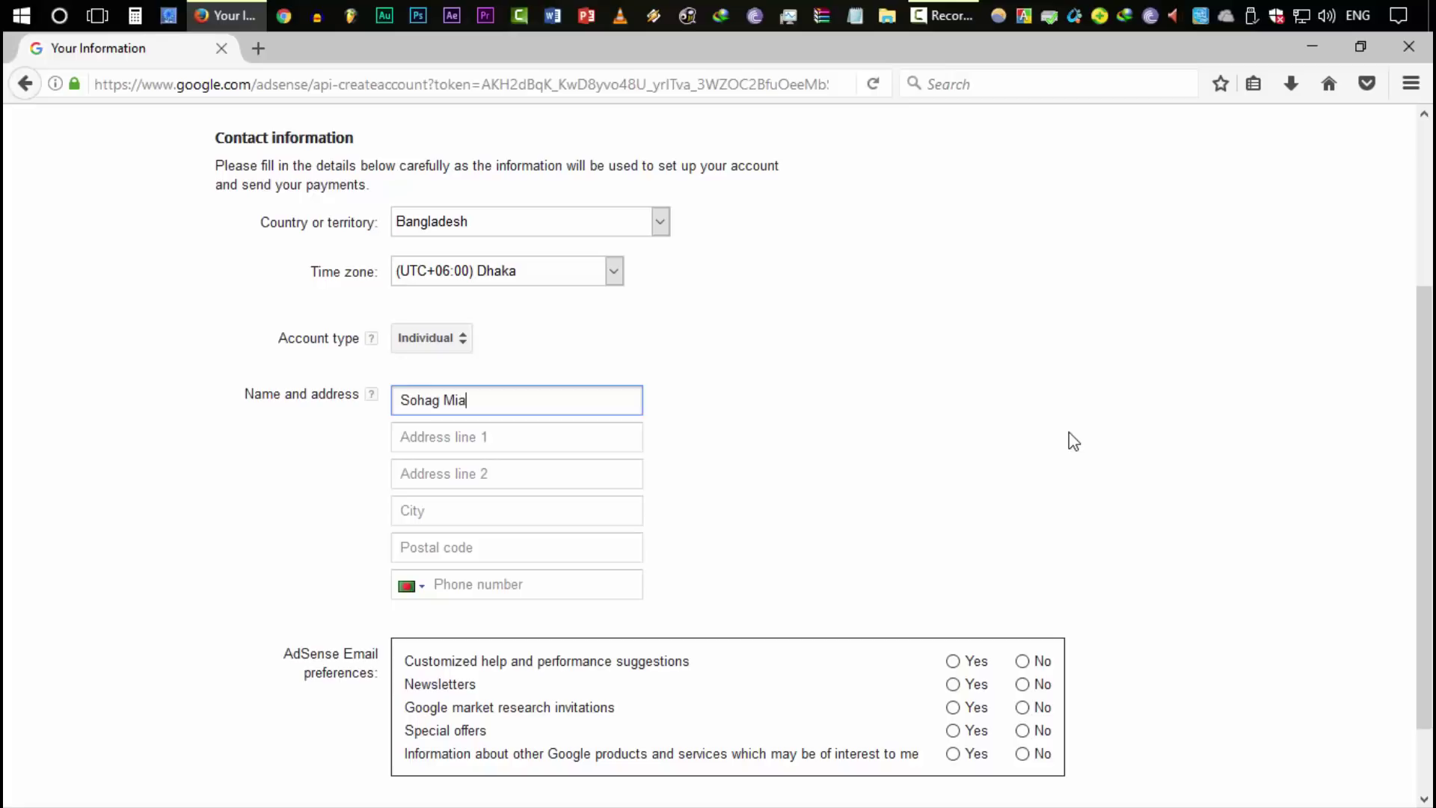
{"action": "key", "text": "Tab"}
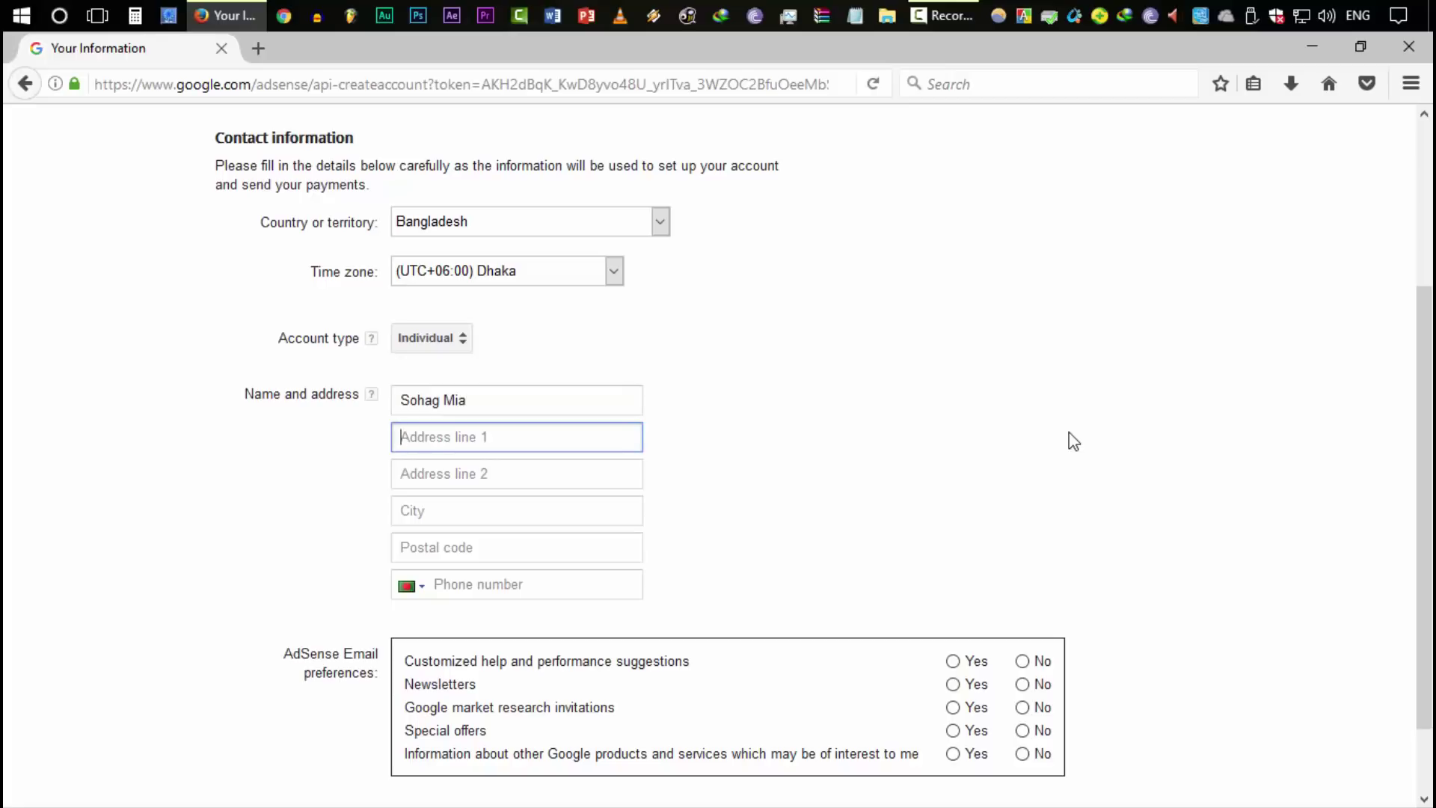
{"action": "type", "text": "123, Road No, Area"}
{"action": "key", "text": "Tab"}
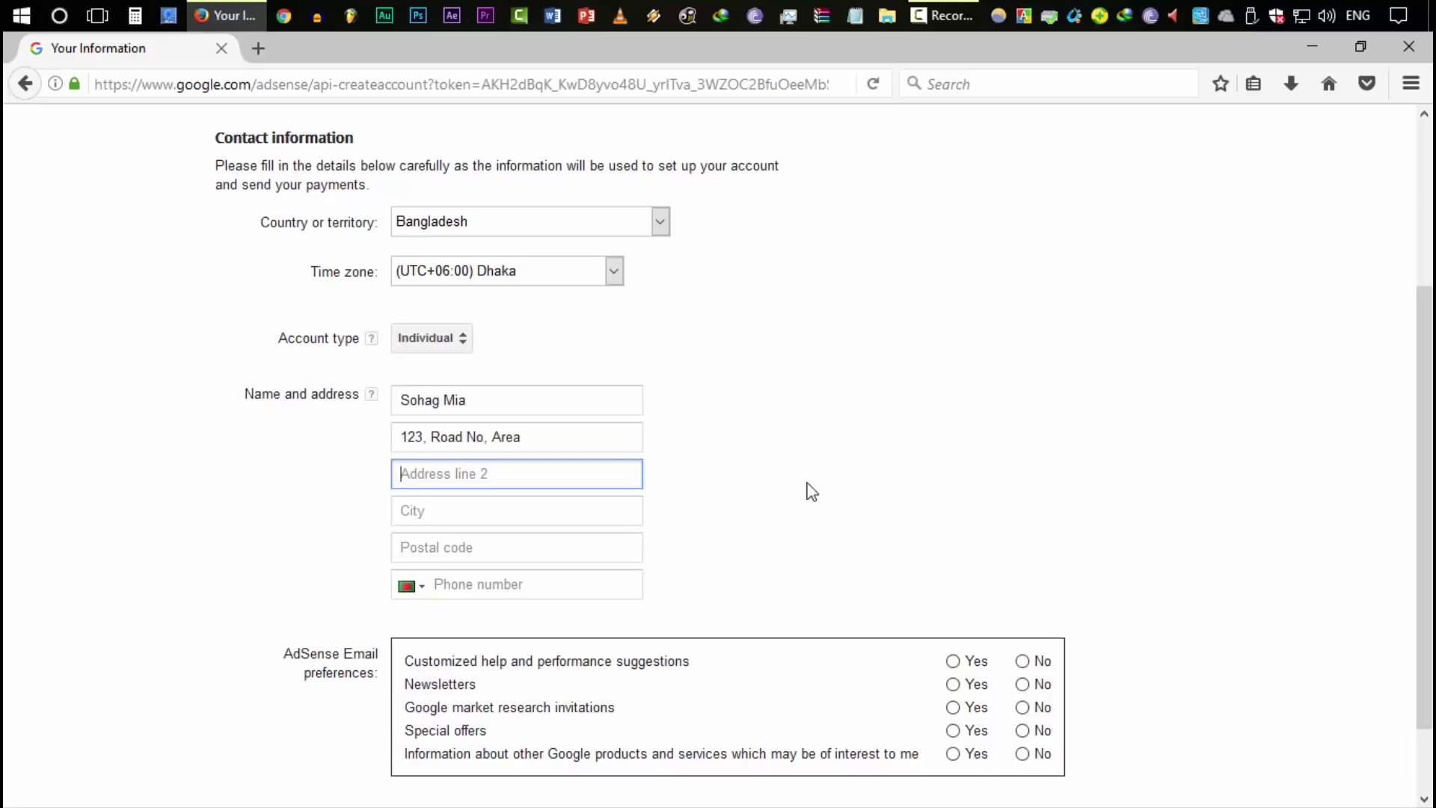
{"action": "type", "text": "Muhammadpur"}
{"action": "left_click", "coordinate": [627, 501]}
{"action": "type", "text": "Dhaika"}
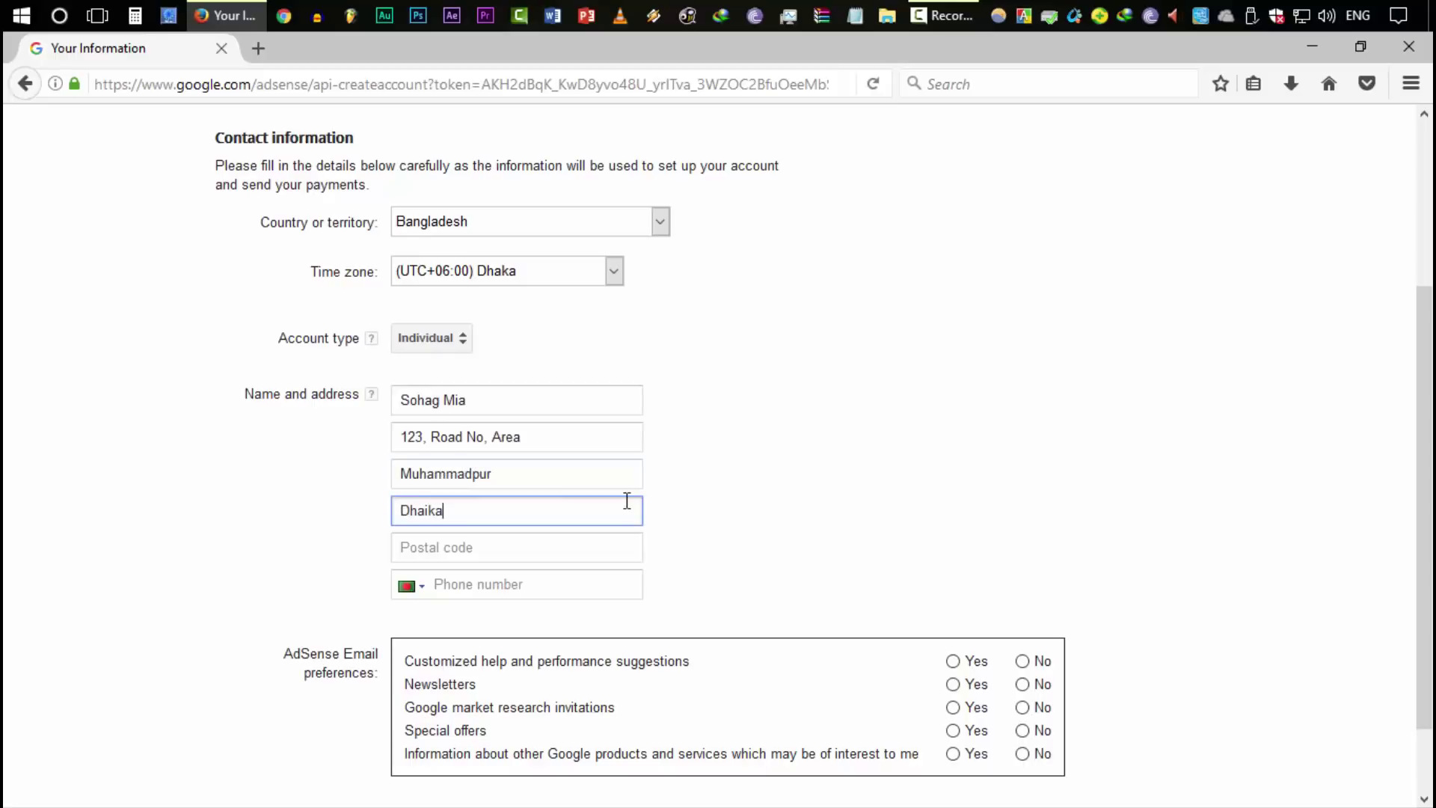
{"action": "key", "text": "BackSpace"}
{"action": "key", "text": "BackSpace"}
{"action": "key", "text": "BackSpace"}
{"action": "type", "text": "ka"}
{"action": "left_click", "coordinate": [605, 543]}
{"action": "type", "text": "1207"}
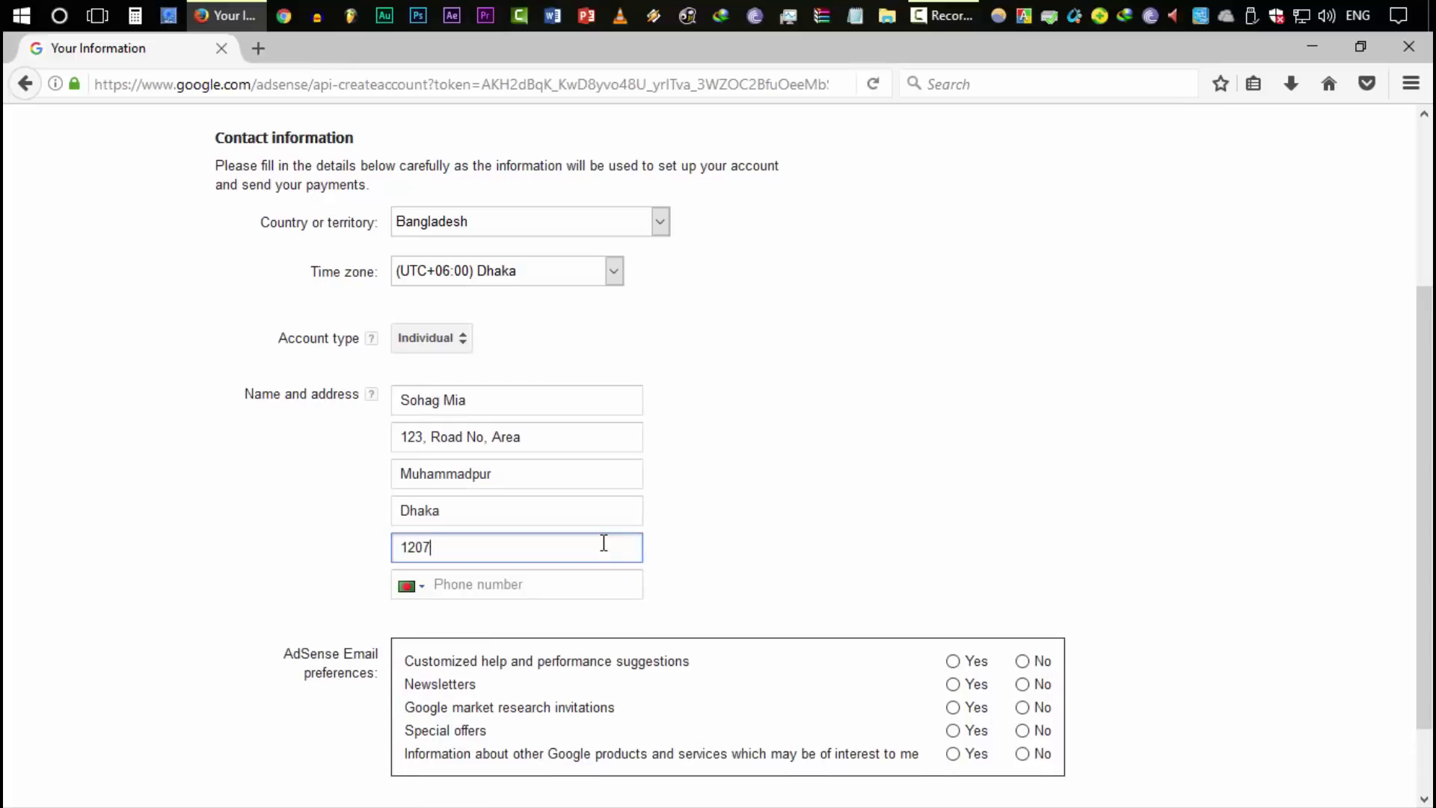
Opt in to all five AdSense email preferences and enter the contact's phone number
{"action": "left_click", "coordinate": [603, 582]}
{"action": "scroll", "coordinate": [833, 584], "scroll_direction": "down", "scroll_amount": 2}
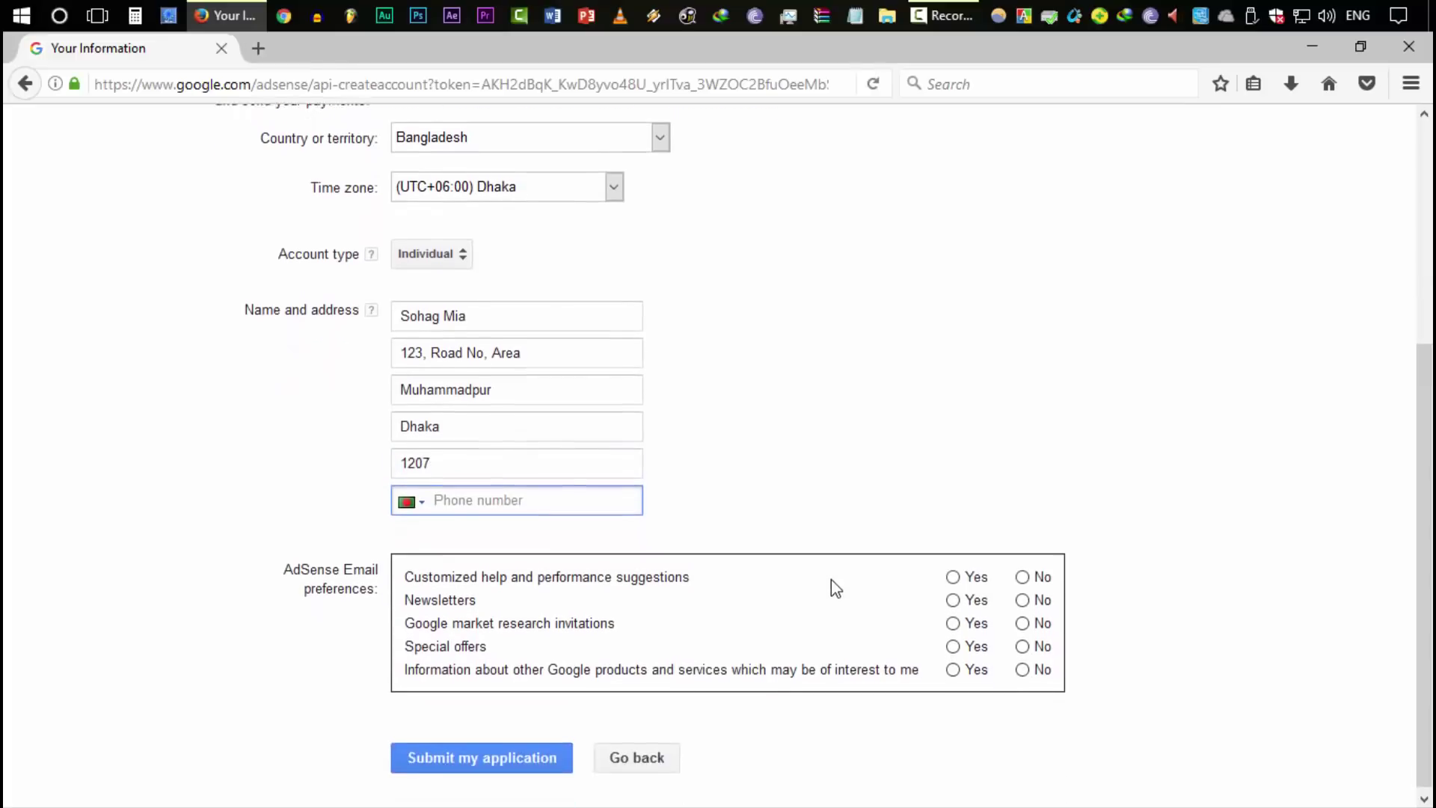
{"action": "left_click", "coordinate": [965, 593]}
{"action": "left_click", "coordinate": [953, 621]}
{"action": "left_click", "coordinate": [953, 643]}
{"action": "left_click", "coordinate": [953, 667]}
{"action": "left_click", "coordinate": [953, 690]}
{"action": "left_click", "coordinate": [631, 496]}
{"action": "left_click", "coordinate": [995, 692]}
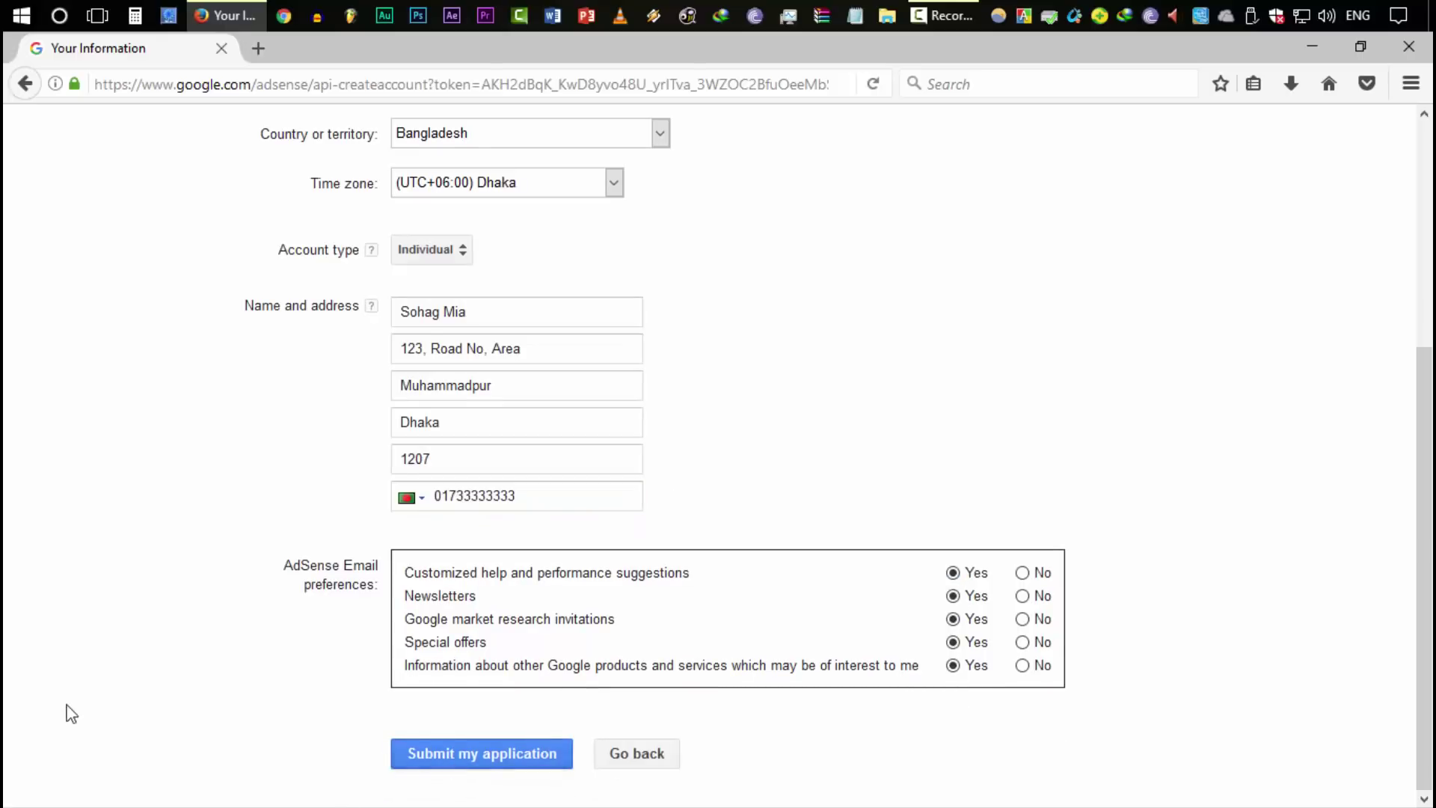
{"action": "scroll", "coordinate": [71, 713], "scroll_direction": "up", "scroll_amount": 5}
{"action": "scroll", "coordinate": [71, 713], "scroll_direction": "down", "scroll_amount": 5}
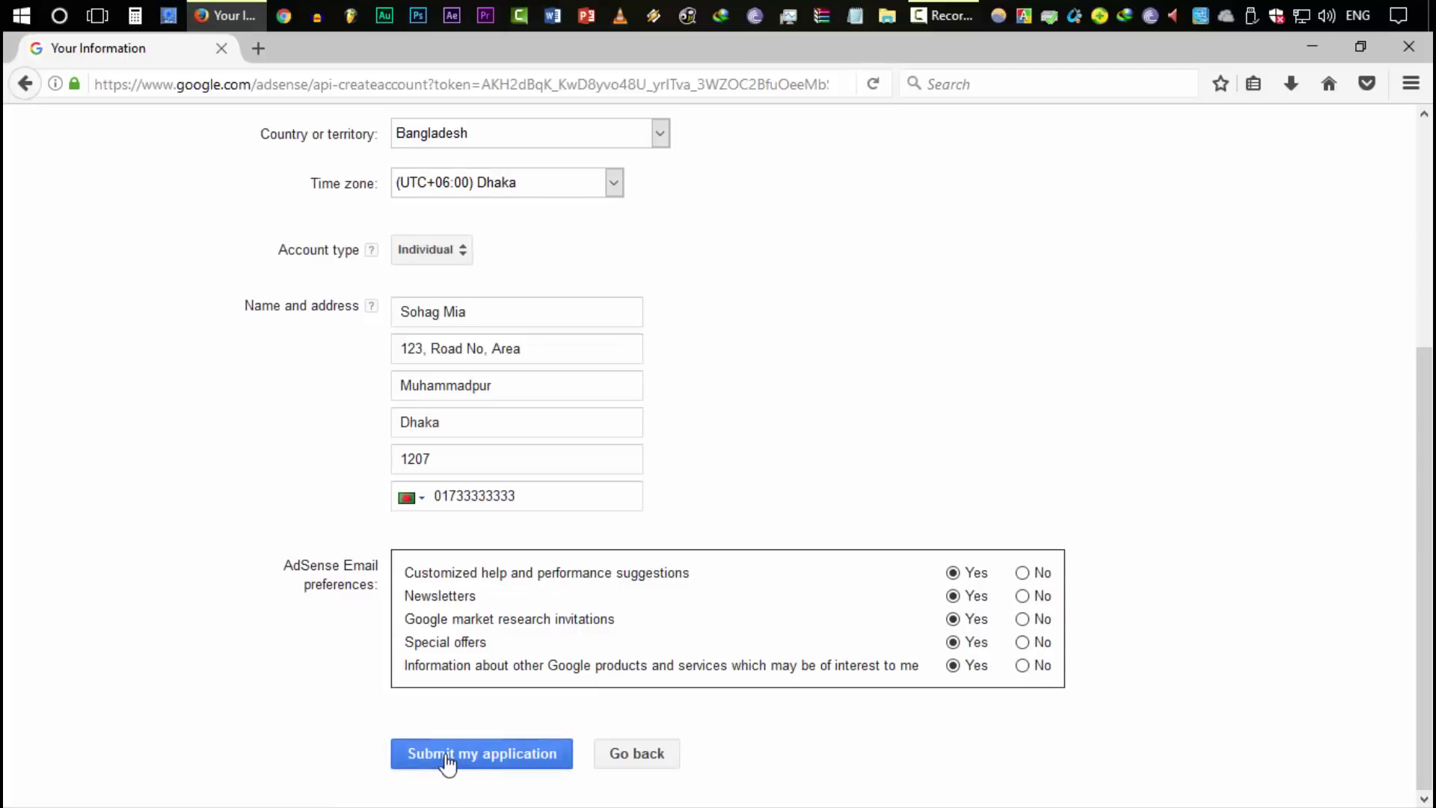
{"action": "scroll", "coordinate": [56, 706], "scroll_direction": "up", "scroll_amount": 5}
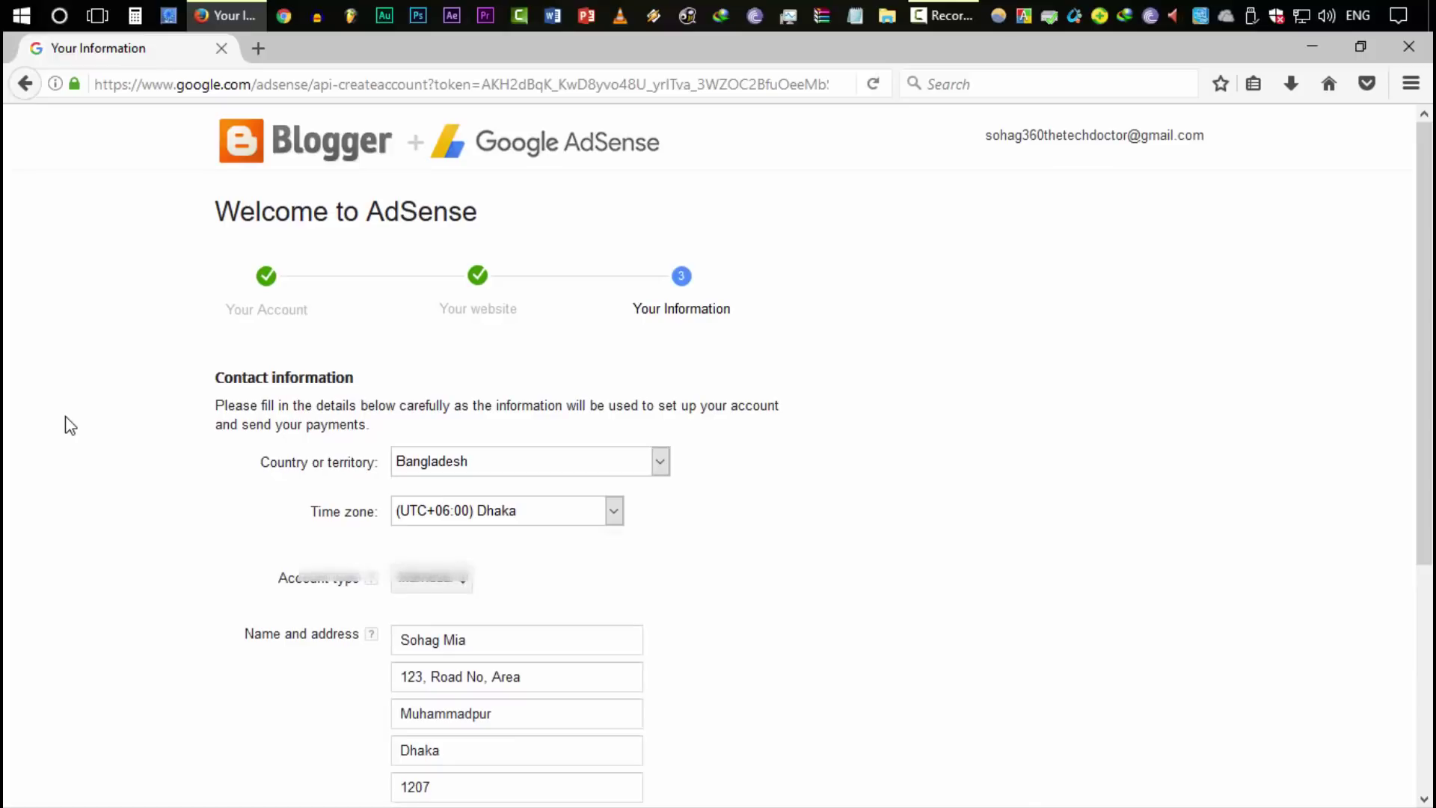
Select Yes for Show ads on blog, save the settings, and go to the Layout page
{"action": "left_click", "coordinate": [461, 339]}
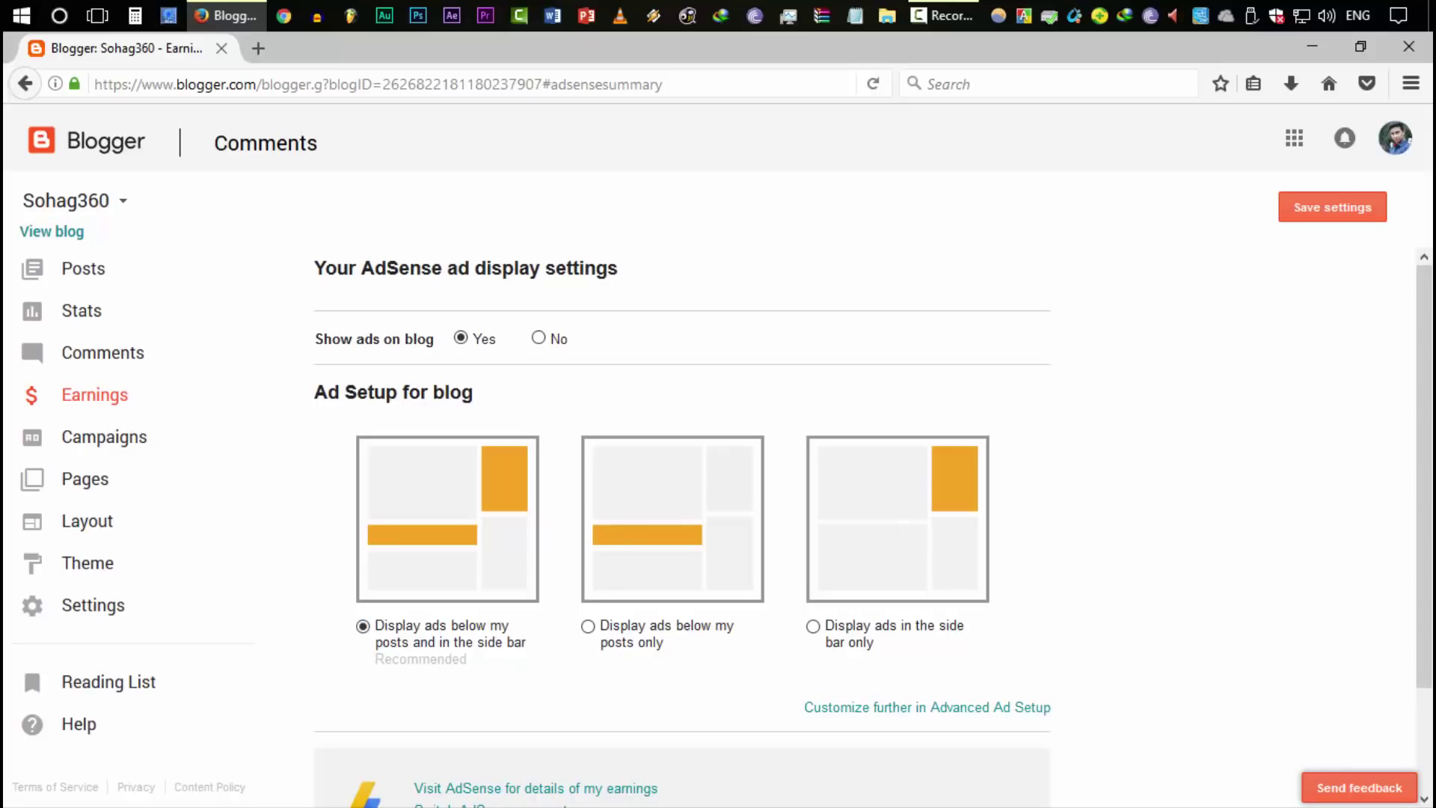
{"action": "left_click", "coordinate": [1360, 213]}
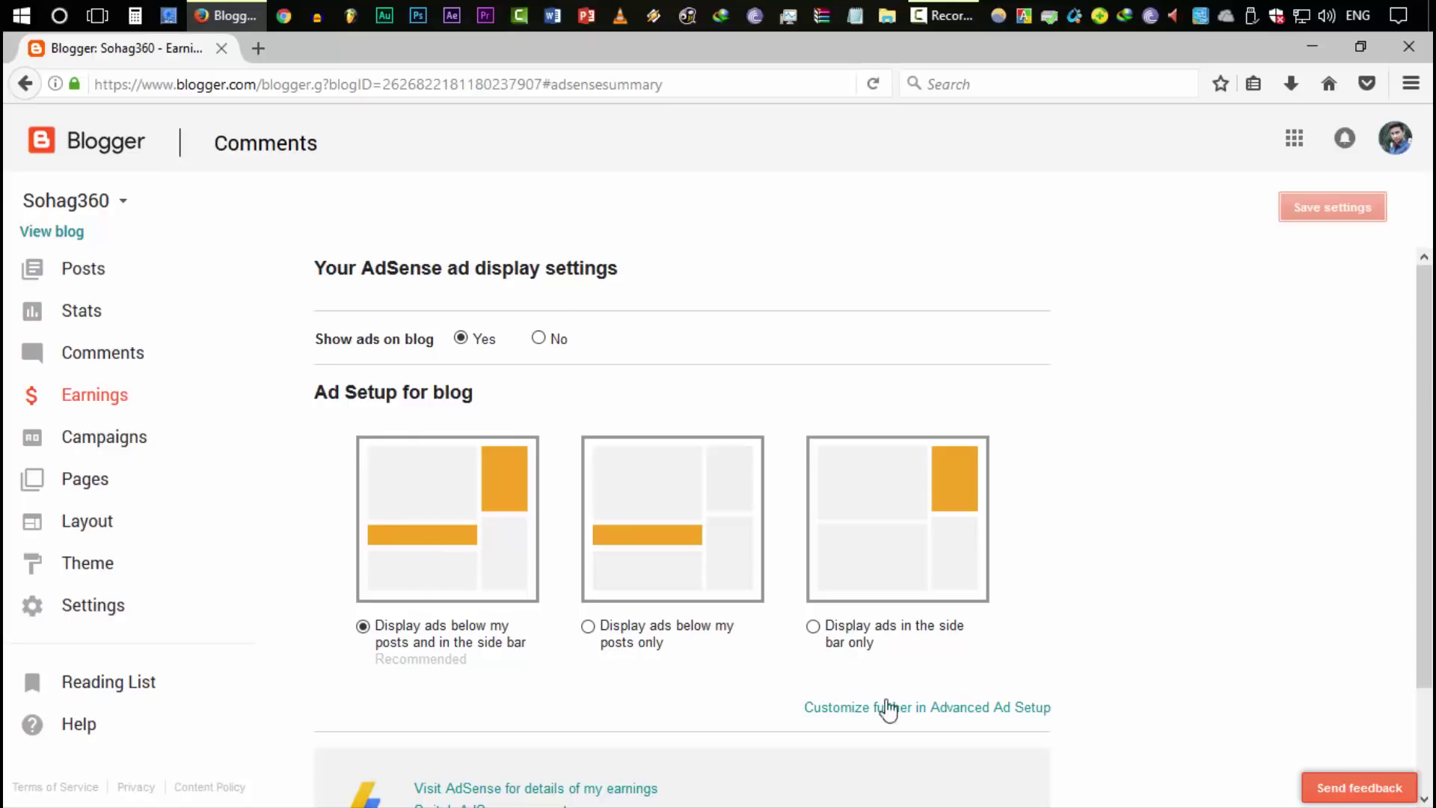
{"action": "left_click", "coordinate": [951, 709]}
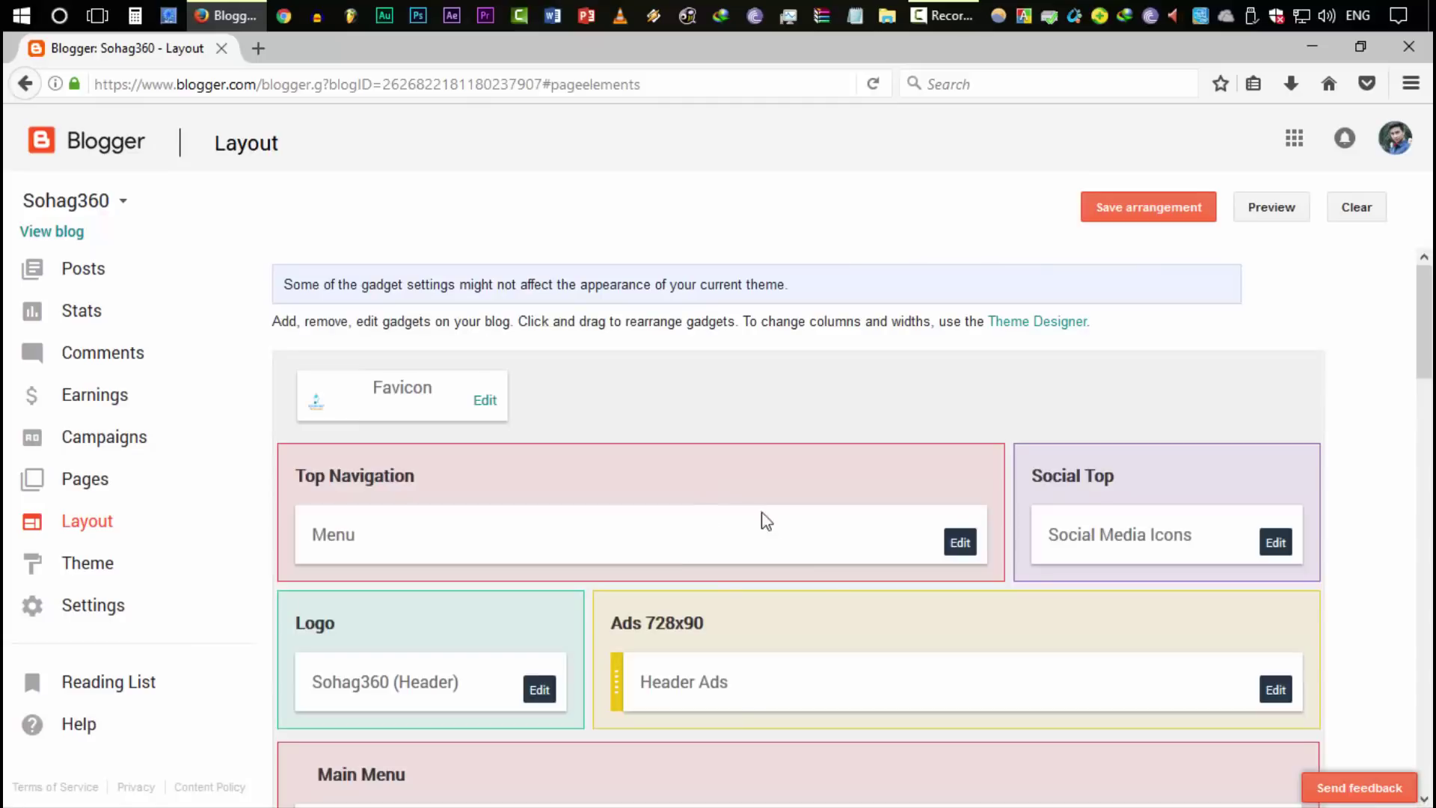
Open the Add a Gadget list for the Sidebar Right (B) section
{"action": "scroll", "coordinate": [872, 635], "scroll_direction": "down", "scroll_amount": 2}
{"action": "scroll", "coordinate": [809, 644], "scroll_direction": "down", "scroll_amount": 3}
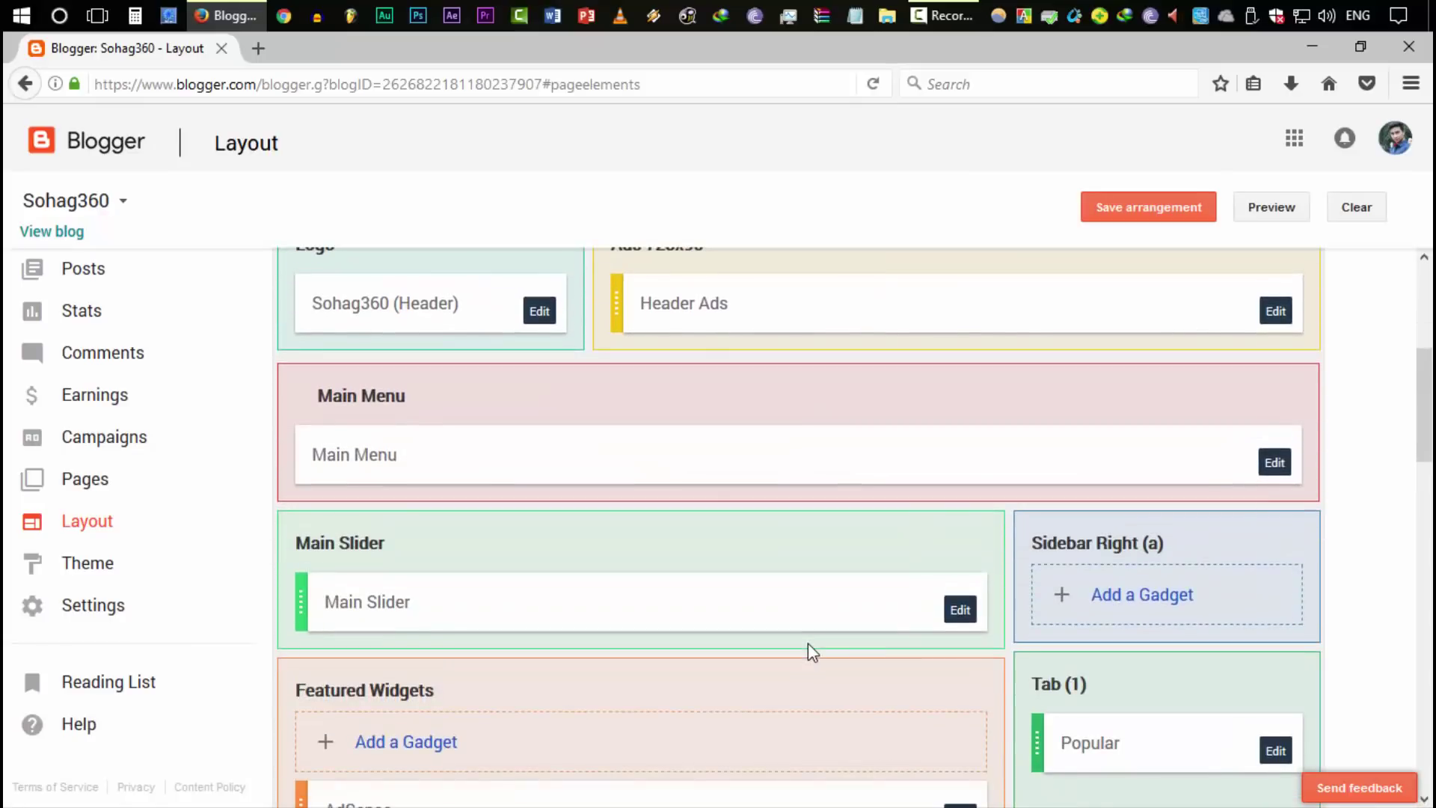
{"action": "scroll", "coordinate": [778, 645], "scroll_direction": "down", "scroll_amount": 2}
{"action": "scroll", "coordinate": [777, 645], "scroll_direction": "down", "scroll_amount": 1}
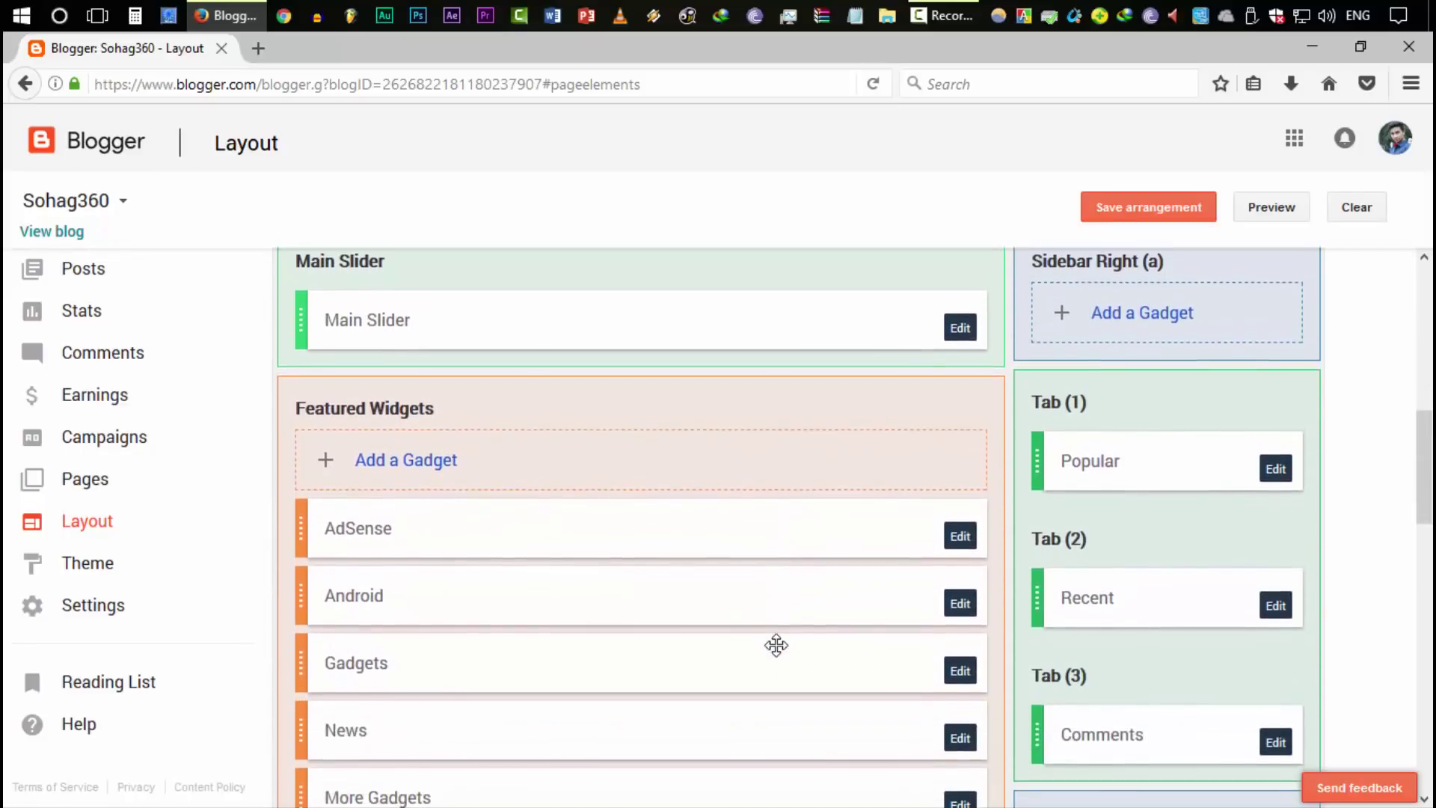
{"action": "scroll", "coordinate": [776, 645], "scroll_direction": "up", "scroll_amount": 2}
{"action": "scroll", "coordinate": [777, 645], "scroll_direction": "down", "scroll_amount": 4}
{"action": "scroll", "coordinate": [776, 645], "scroll_direction": "down", "scroll_amount": 10}
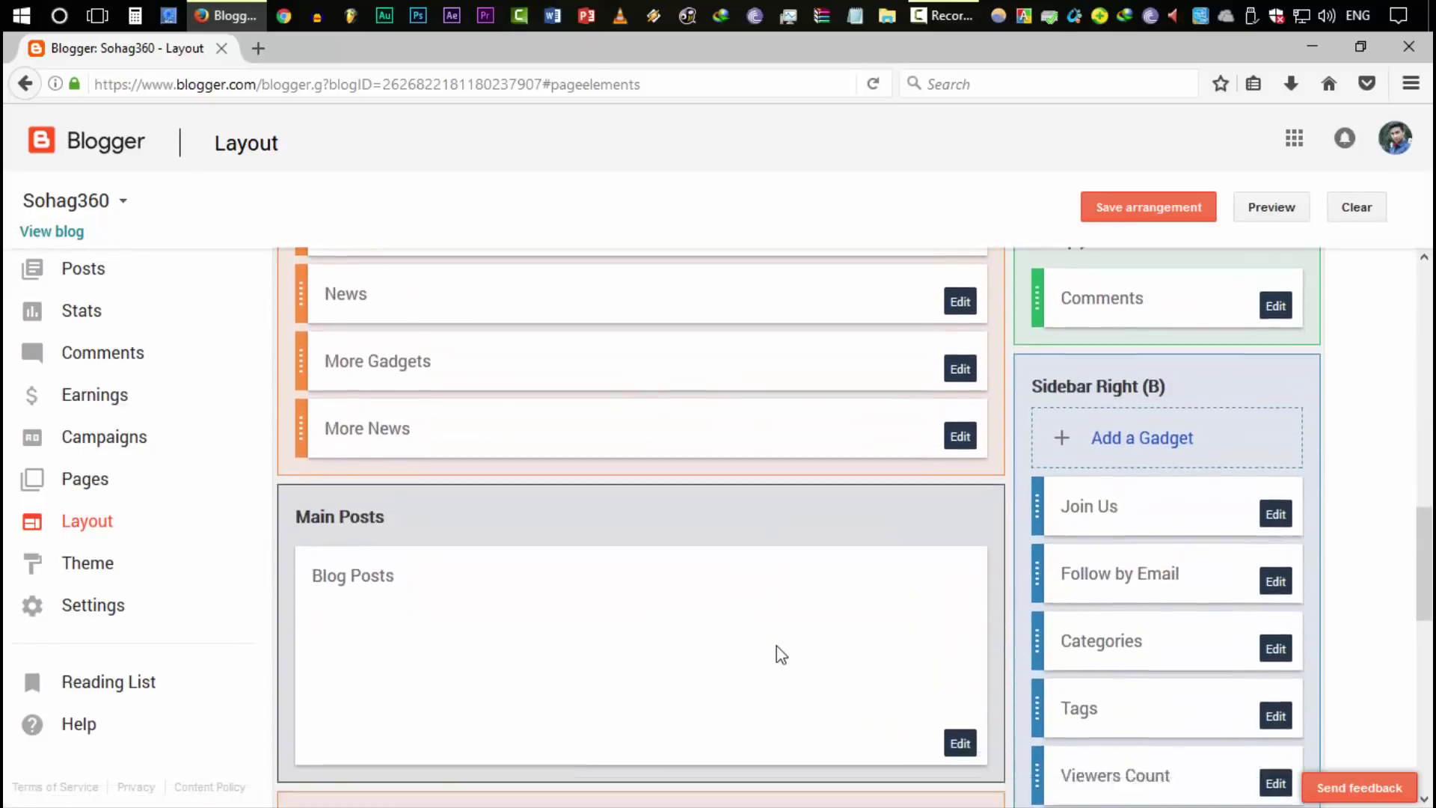
{"action": "scroll", "coordinate": [962, 641], "scroll_direction": "up", "scroll_amount": 3}
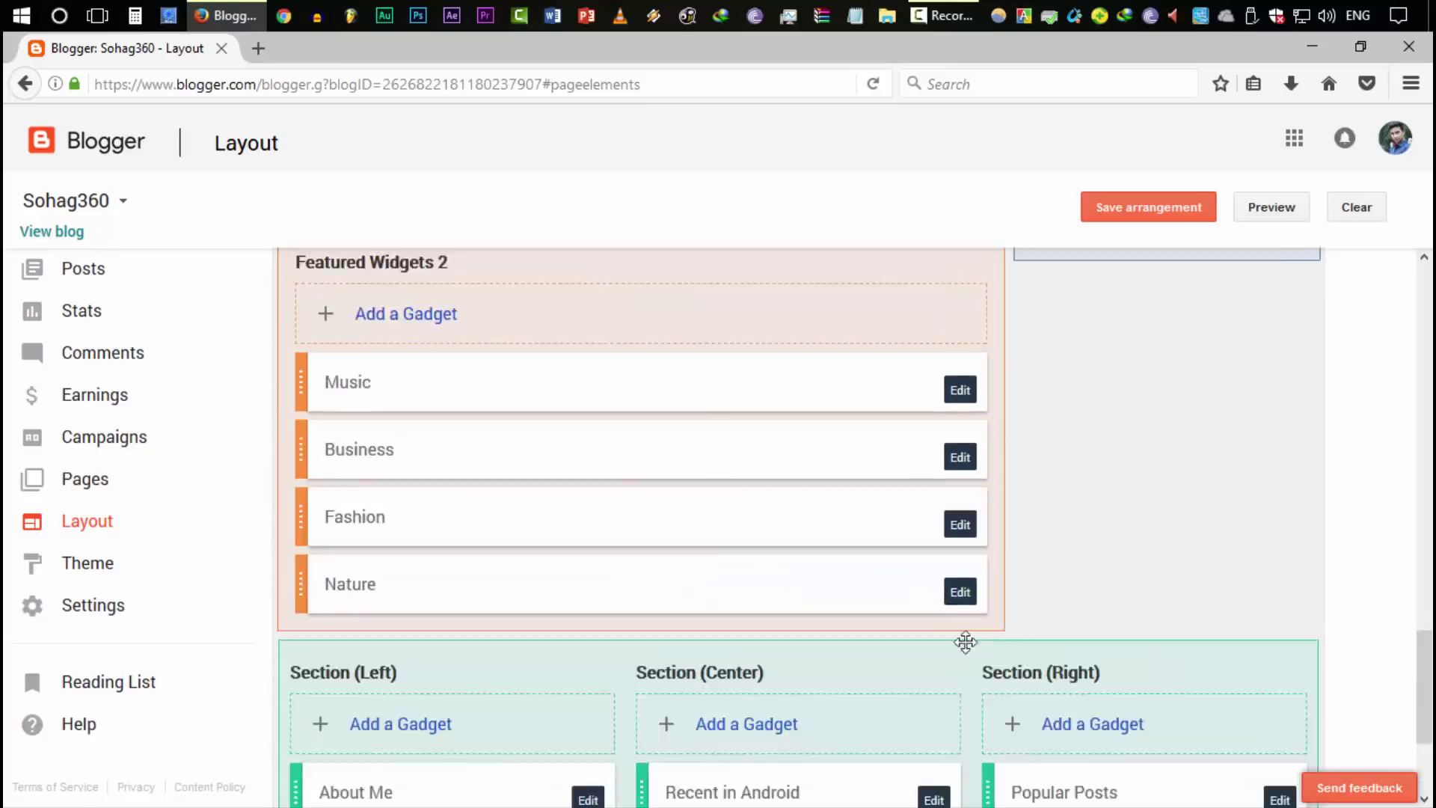
{"action": "scroll", "coordinate": [1088, 639], "scroll_direction": "up", "scroll_amount": 7}
{"action": "scroll", "coordinate": [1047, 673], "scroll_direction": "down", "scroll_amount": 1}
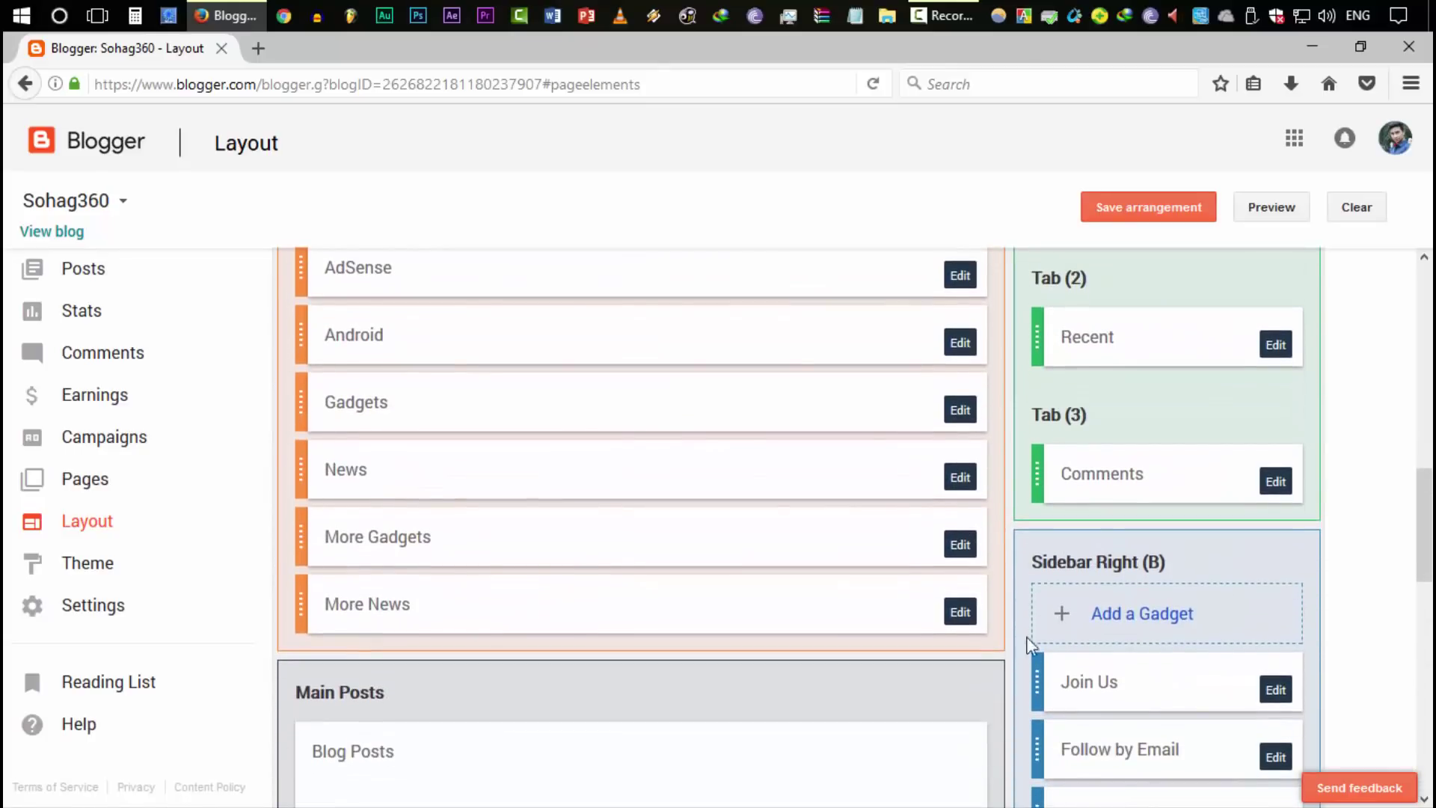
{"action": "scroll", "coordinate": [1138, 648], "scroll_direction": "down", "scroll_amount": 6}
{"action": "scroll", "coordinate": [1095, 534], "scroll_direction": "up", "scroll_amount": 4}
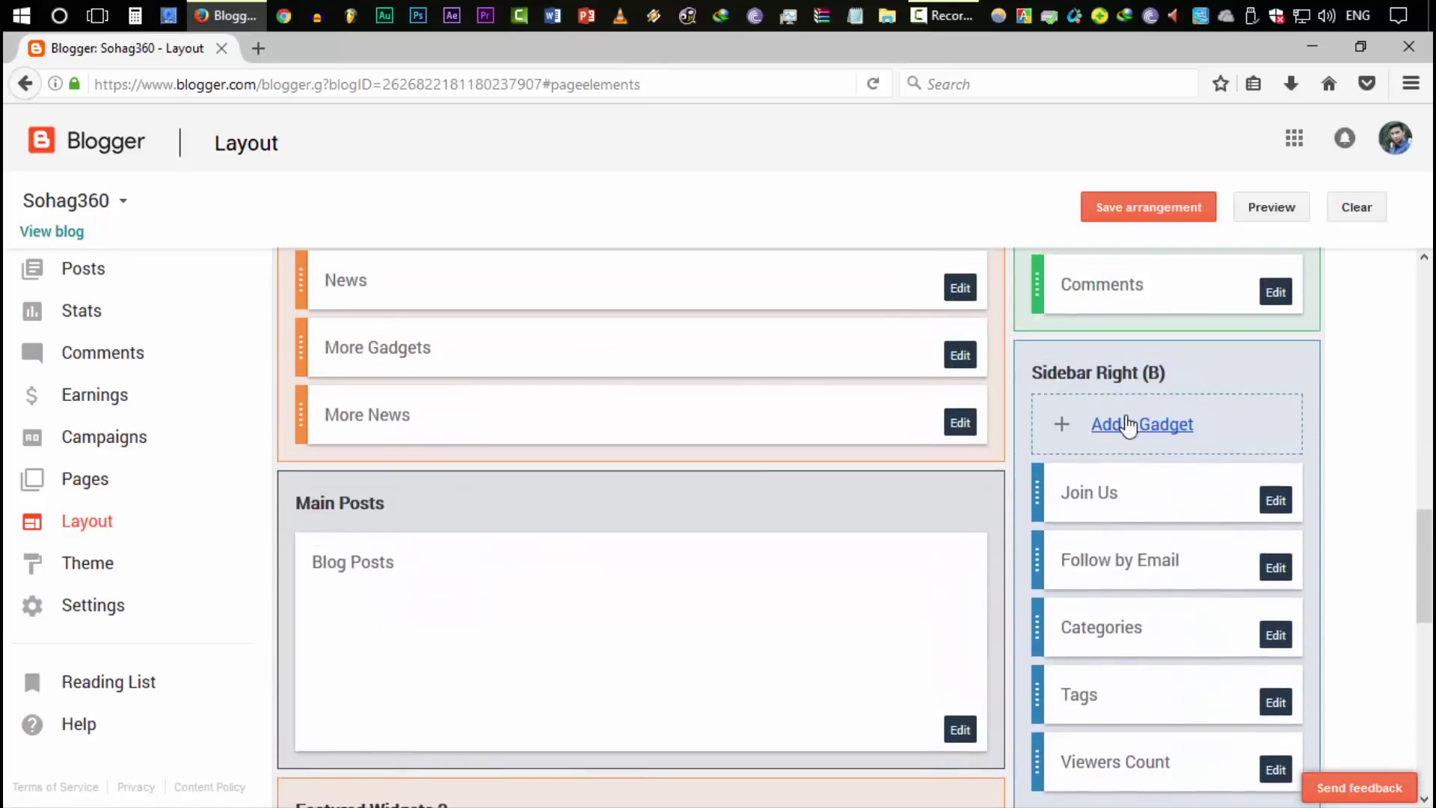
{"action": "left_click", "coordinate": [1152, 431]}
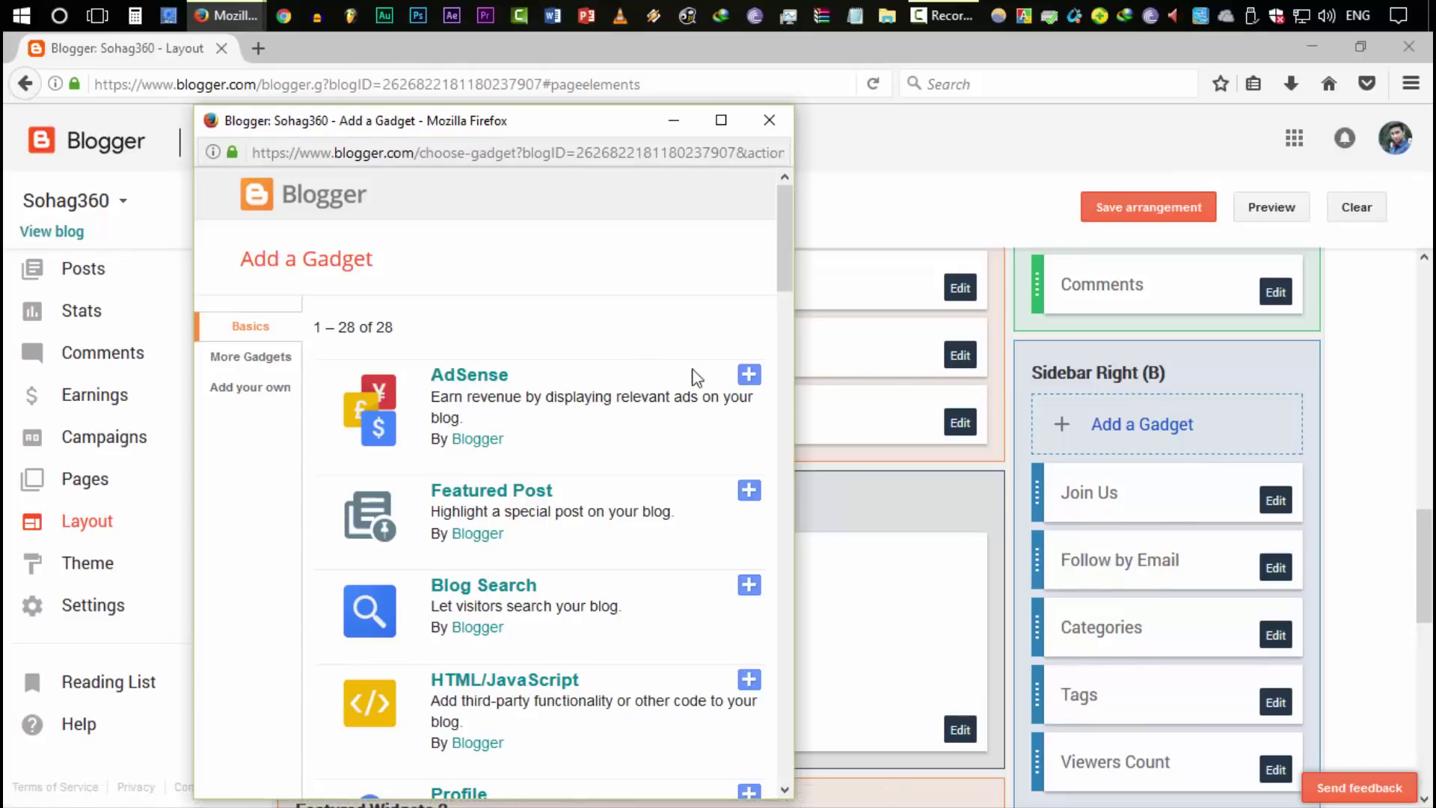
Add the AdSense gadget, keeping its ad format on Responsive
{"action": "left_click", "coordinate": [749, 374]}
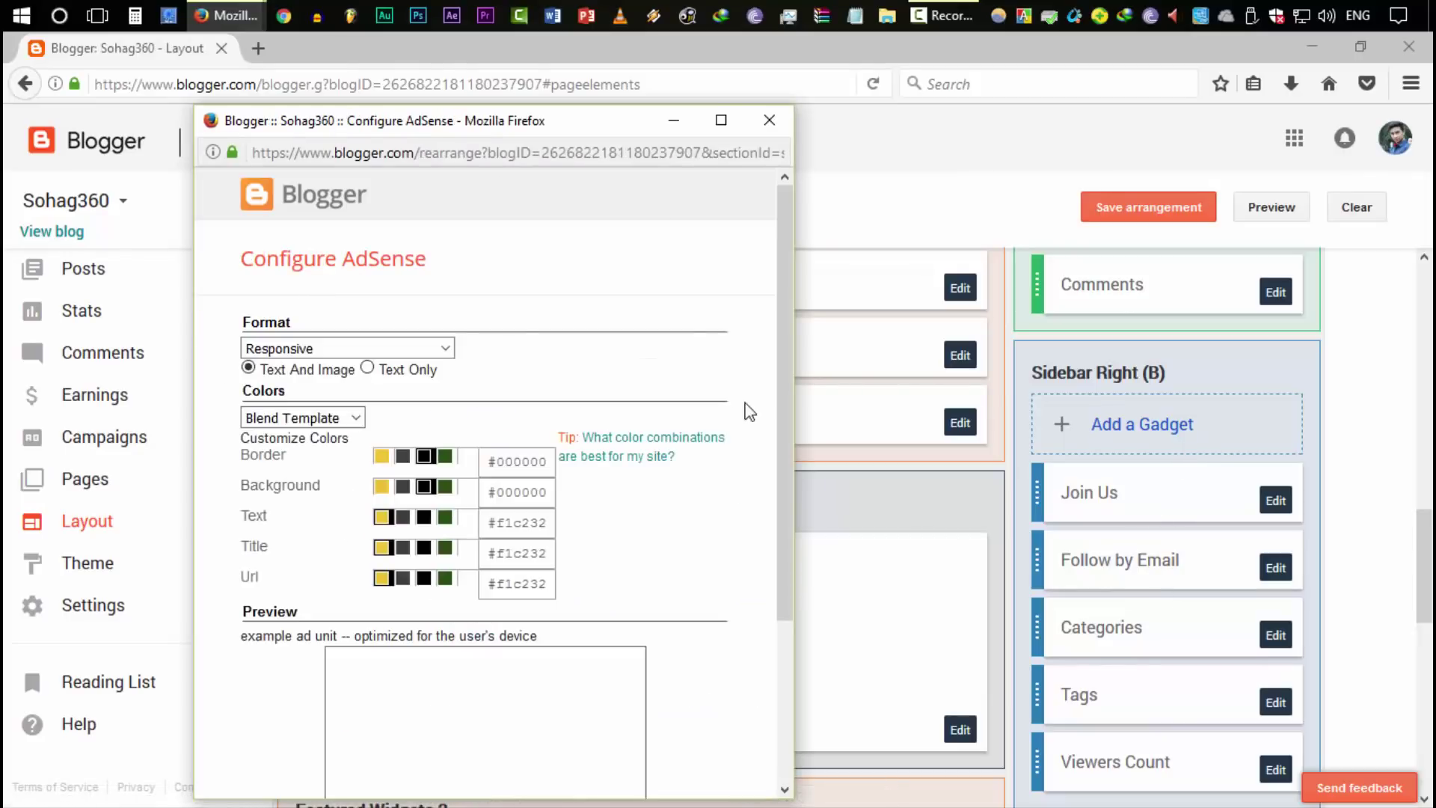
{"action": "scroll", "coordinate": [642, 458], "scroll_direction": "down", "scroll_amount": 5}
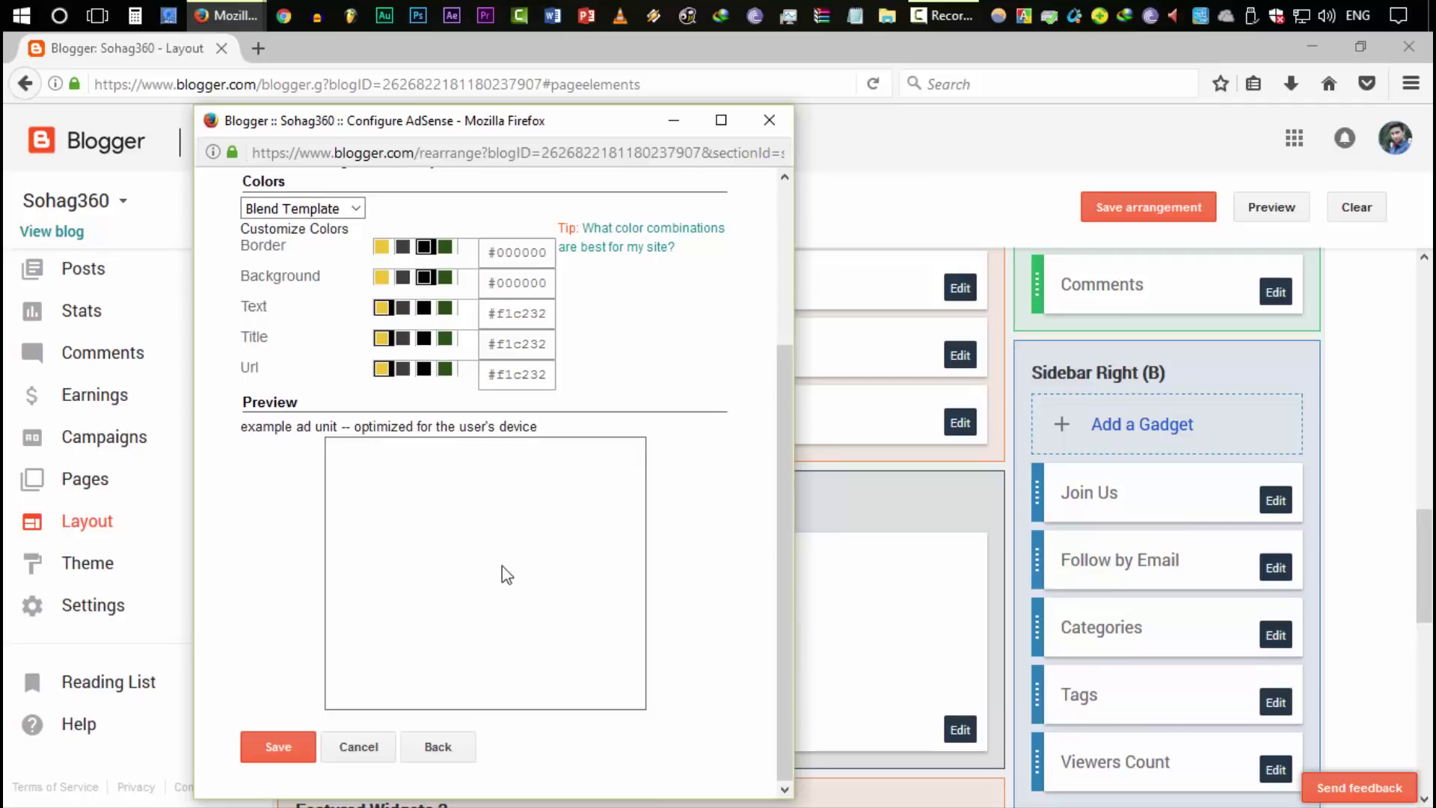
{"action": "scroll", "coordinate": [553, 536], "scroll_direction": "up", "scroll_amount": 3}
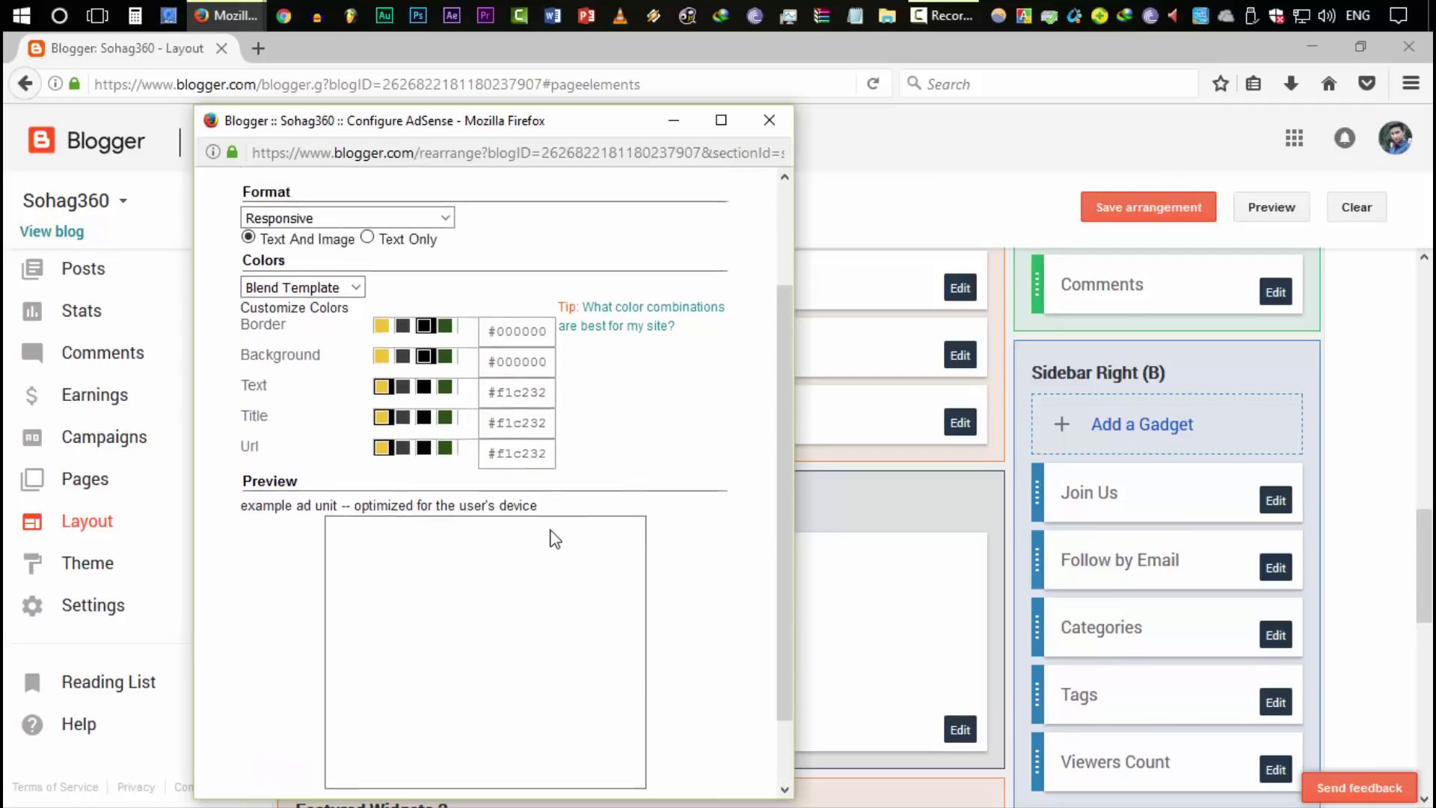
{"action": "left_click", "coordinate": [262, 262]}
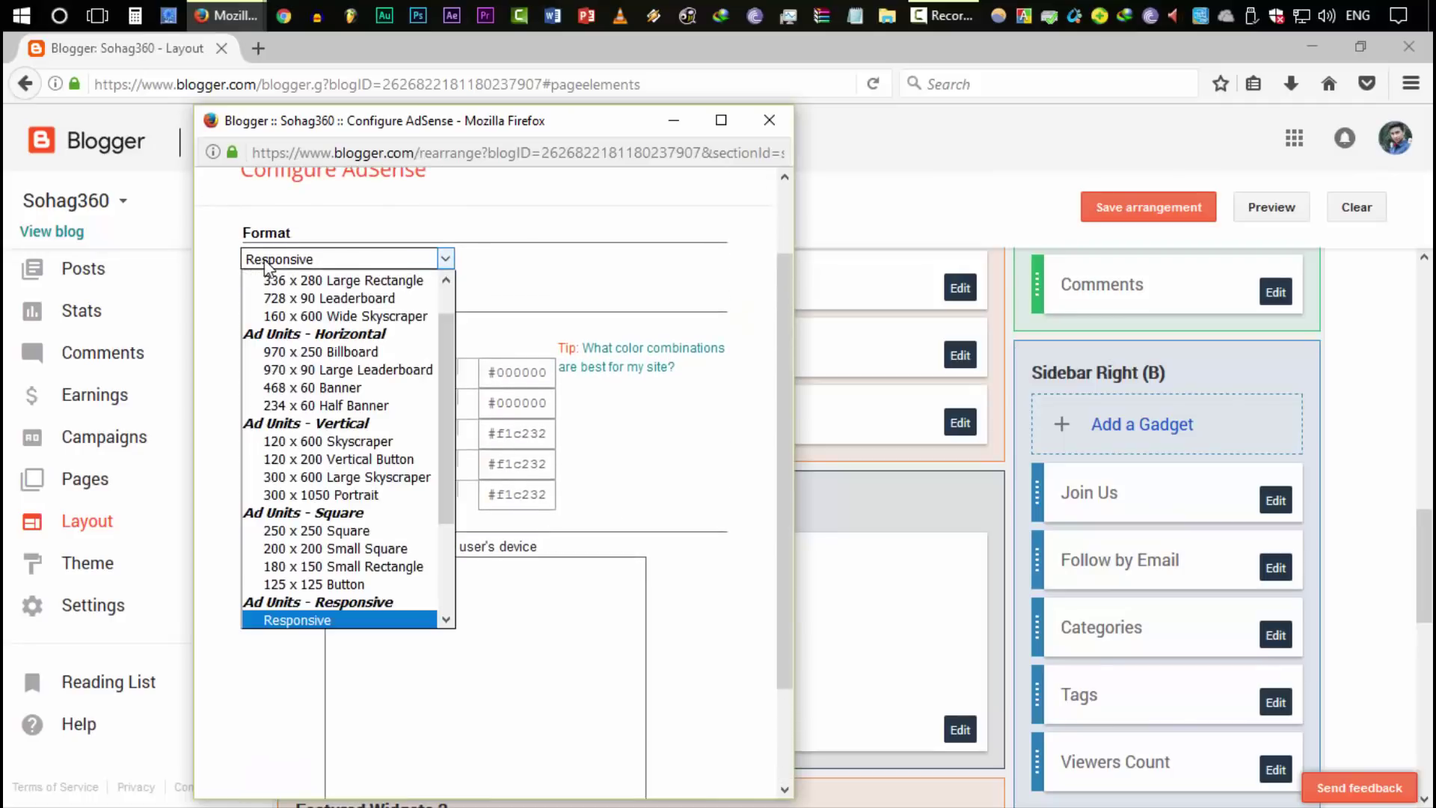
{"action": "left_click", "coordinate": [321, 262]}
{"action": "scroll", "coordinate": [674, 464], "scroll_direction": "down", "scroll_amount": 3}
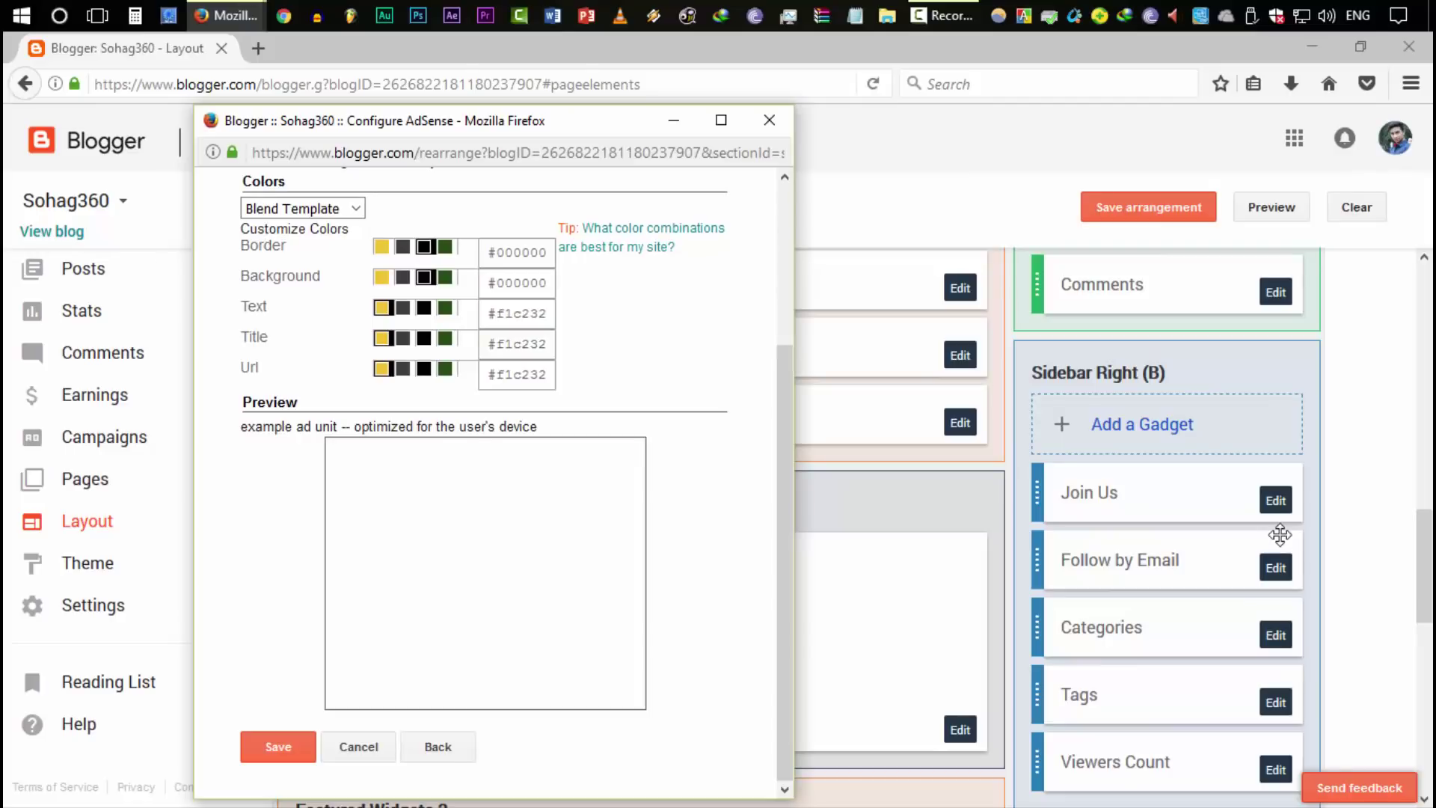
Choose the Cut Grass colour scheme for the AdSense gadget
{"action": "left_click", "coordinate": [311, 209]}
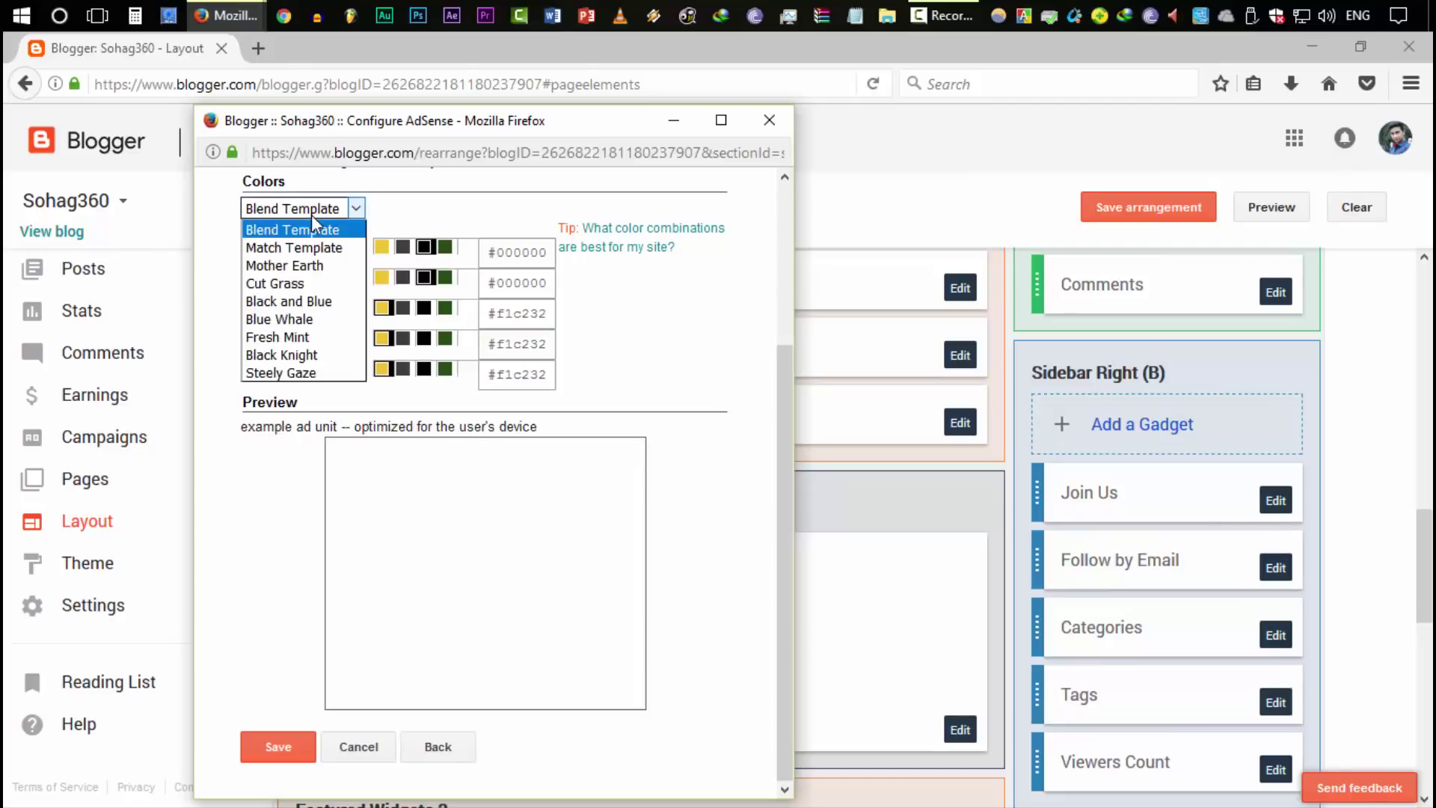
{"action": "left_click", "coordinate": [322, 285]}
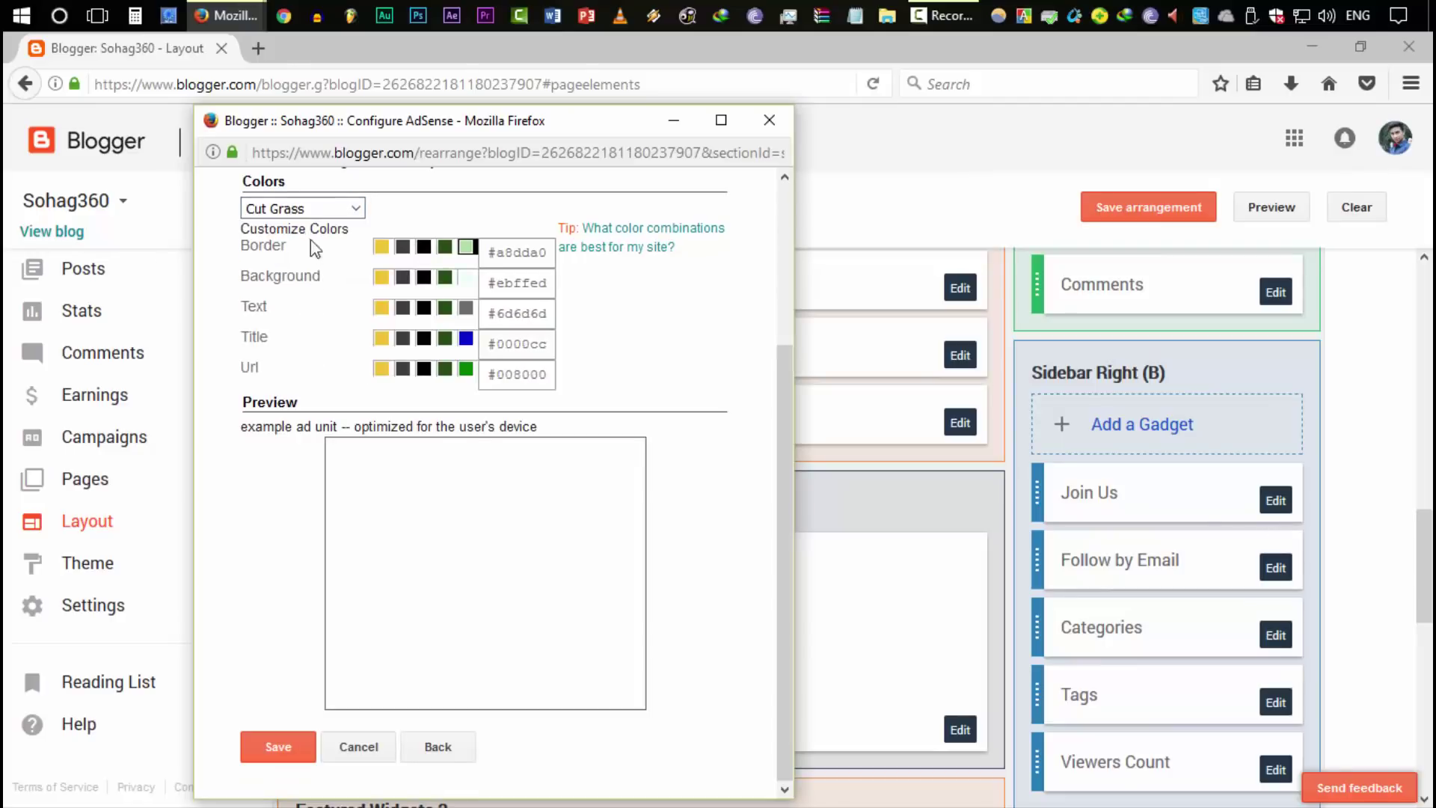
{"action": "left_click", "coordinate": [311, 210]}
{"action": "left_click", "coordinate": [436, 224]}
{"action": "scroll", "coordinate": [445, 285], "scroll_direction": "up", "scroll_amount": 5}
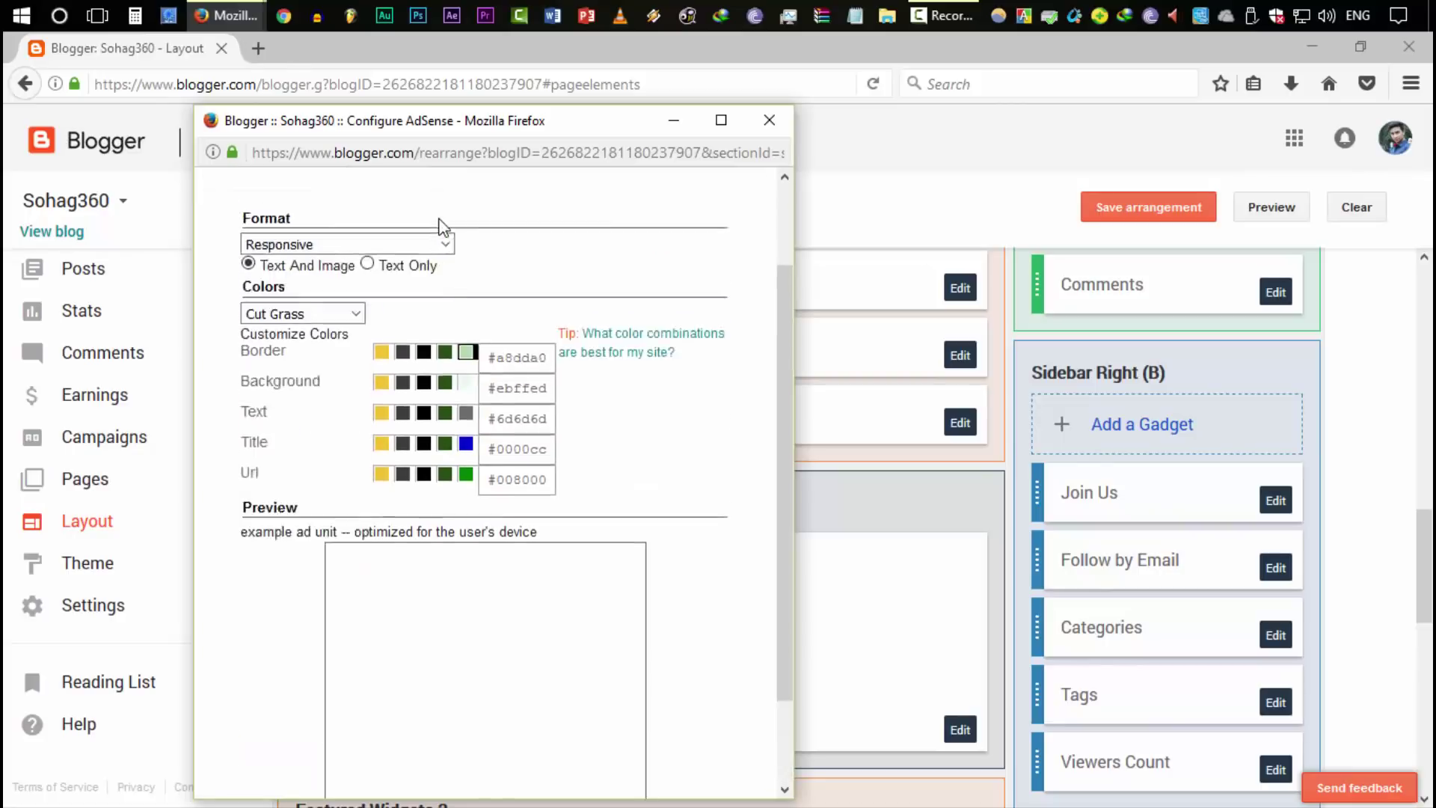
Try the 970 x 90 Large Leaderboard format, then switch the format back to Responsive
{"action": "left_click", "coordinate": [299, 349]}
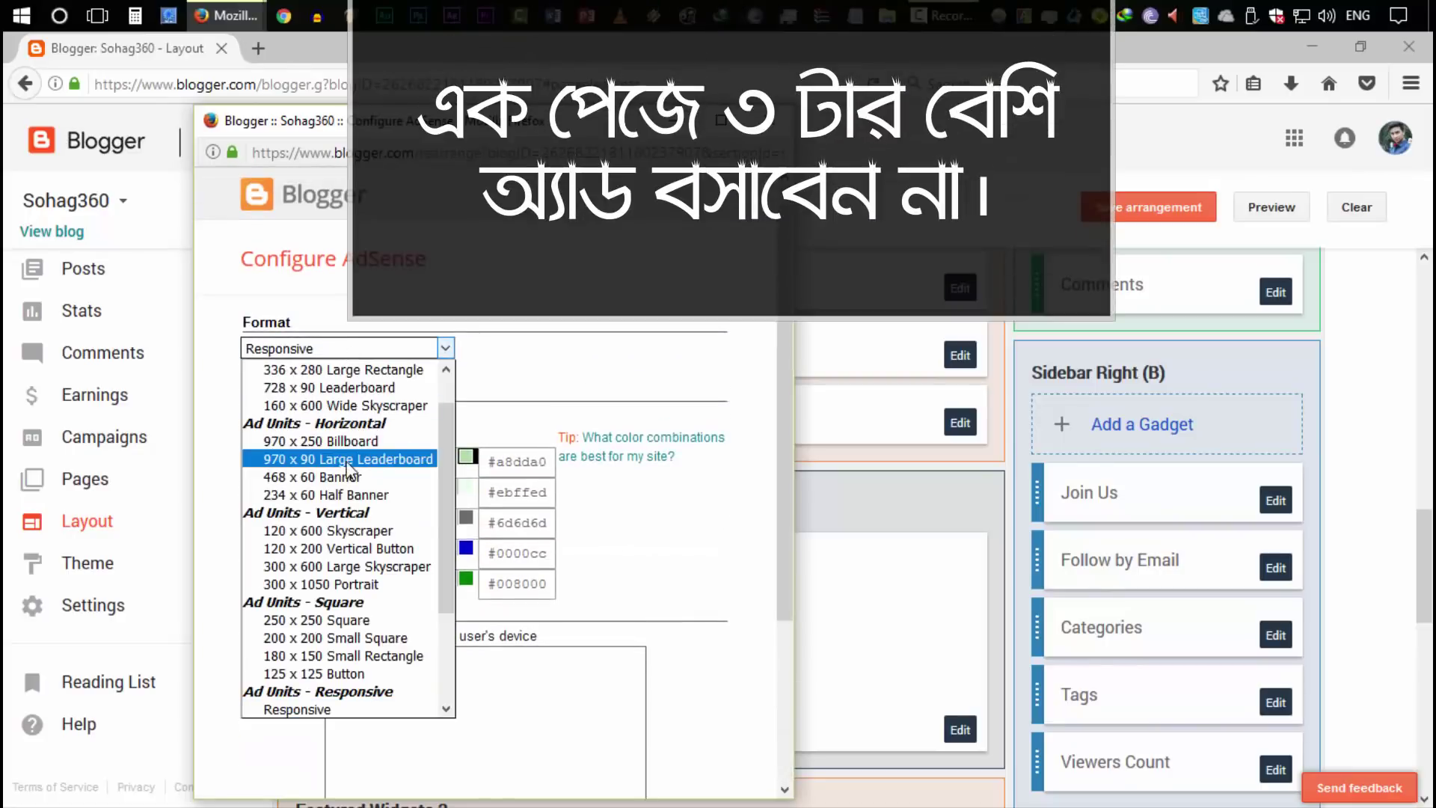
{"action": "left_click", "coordinate": [353, 458]}
{"action": "scroll", "coordinate": [554, 666], "scroll_direction": "down", "scroll_amount": 1}
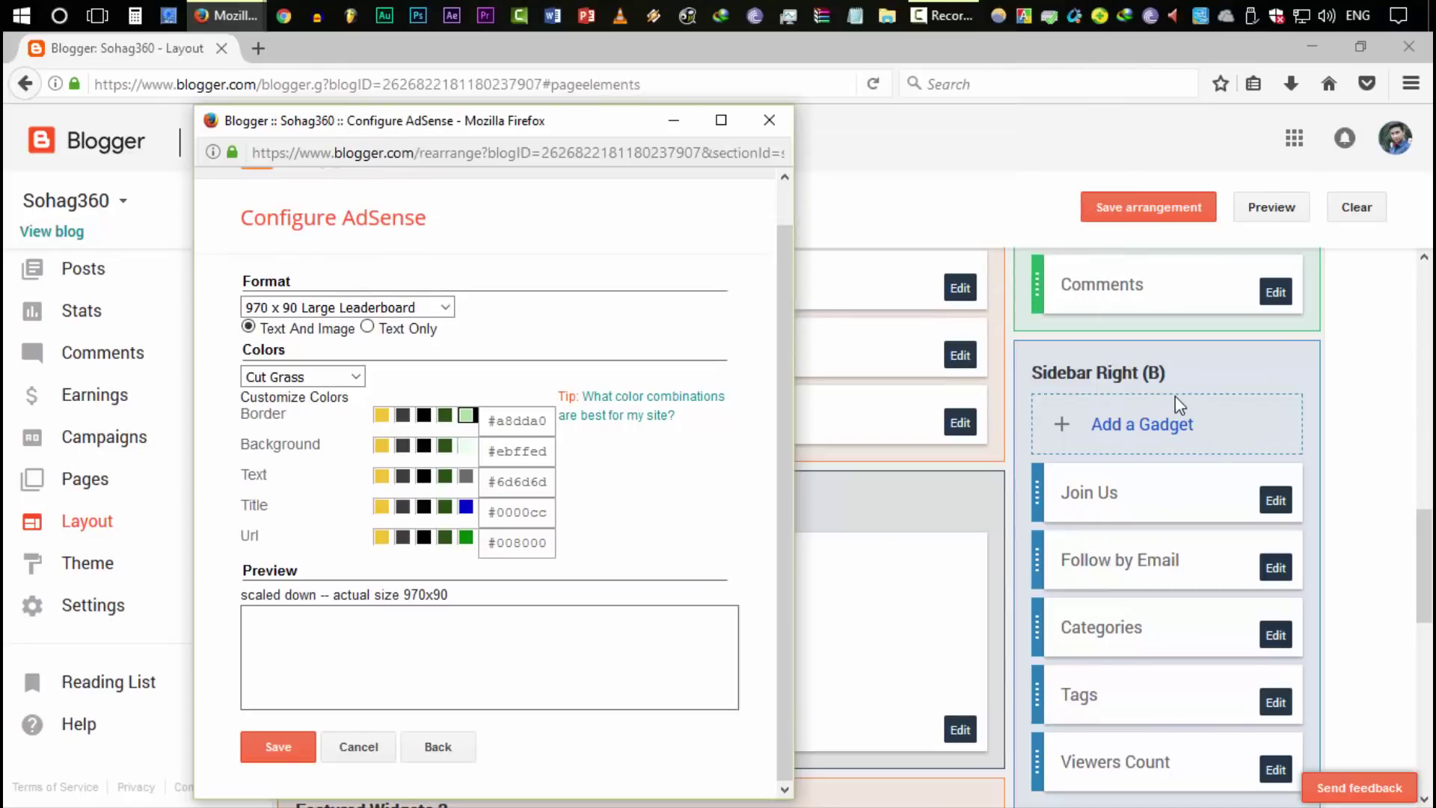
{"action": "scroll", "coordinate": [948, 487], "scroll_direction": "up", "scroll_amount": 5}
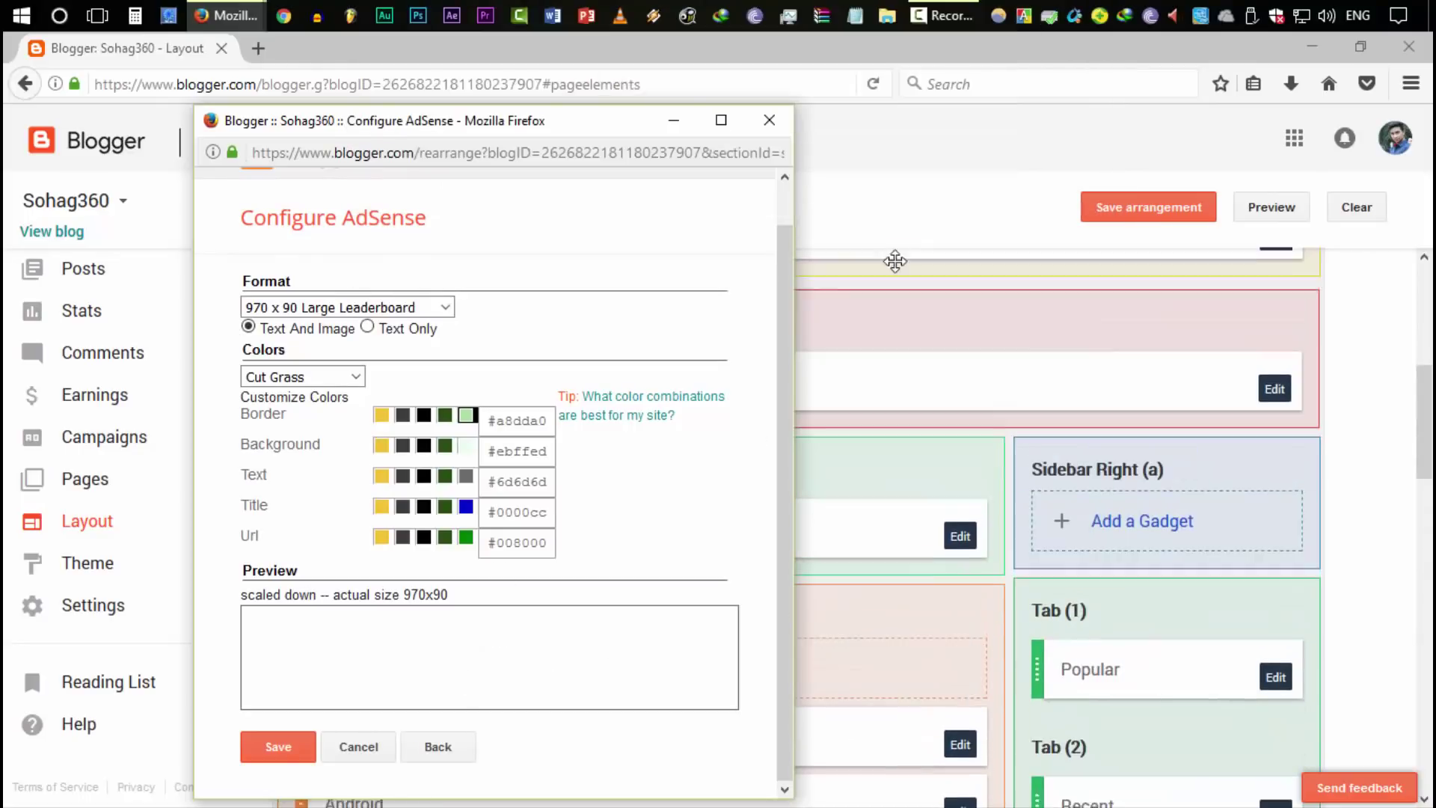
{"action": "scroll", "coordinate": [1047, 649], "scroll_direction": "down", "scroll_amount": 1}
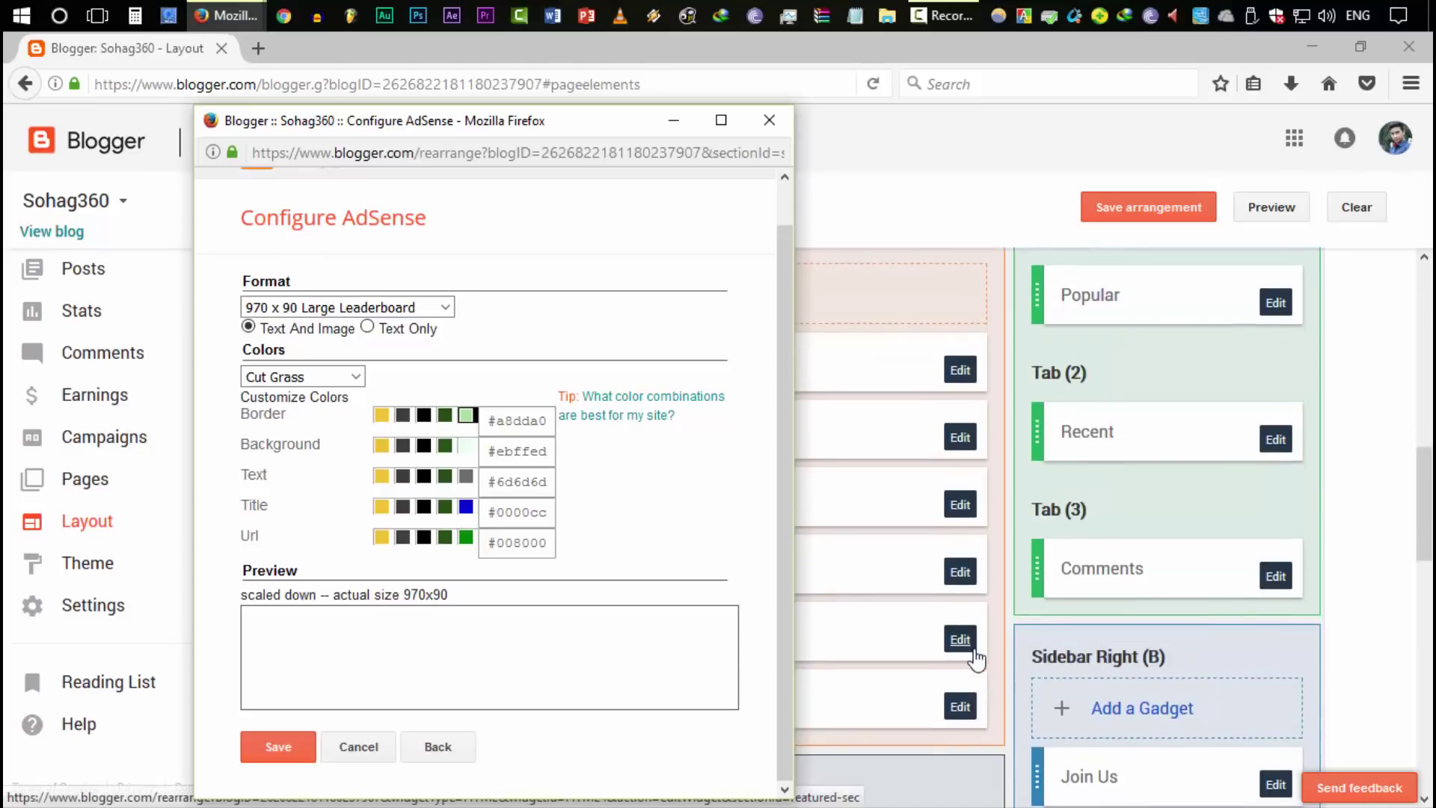
{"action": "left_click", "coordinate": [367, 309]}
{"action": "scroll", "coordinate": [344, 389], "scroll_direction": "up", "scroll_amount": 1}
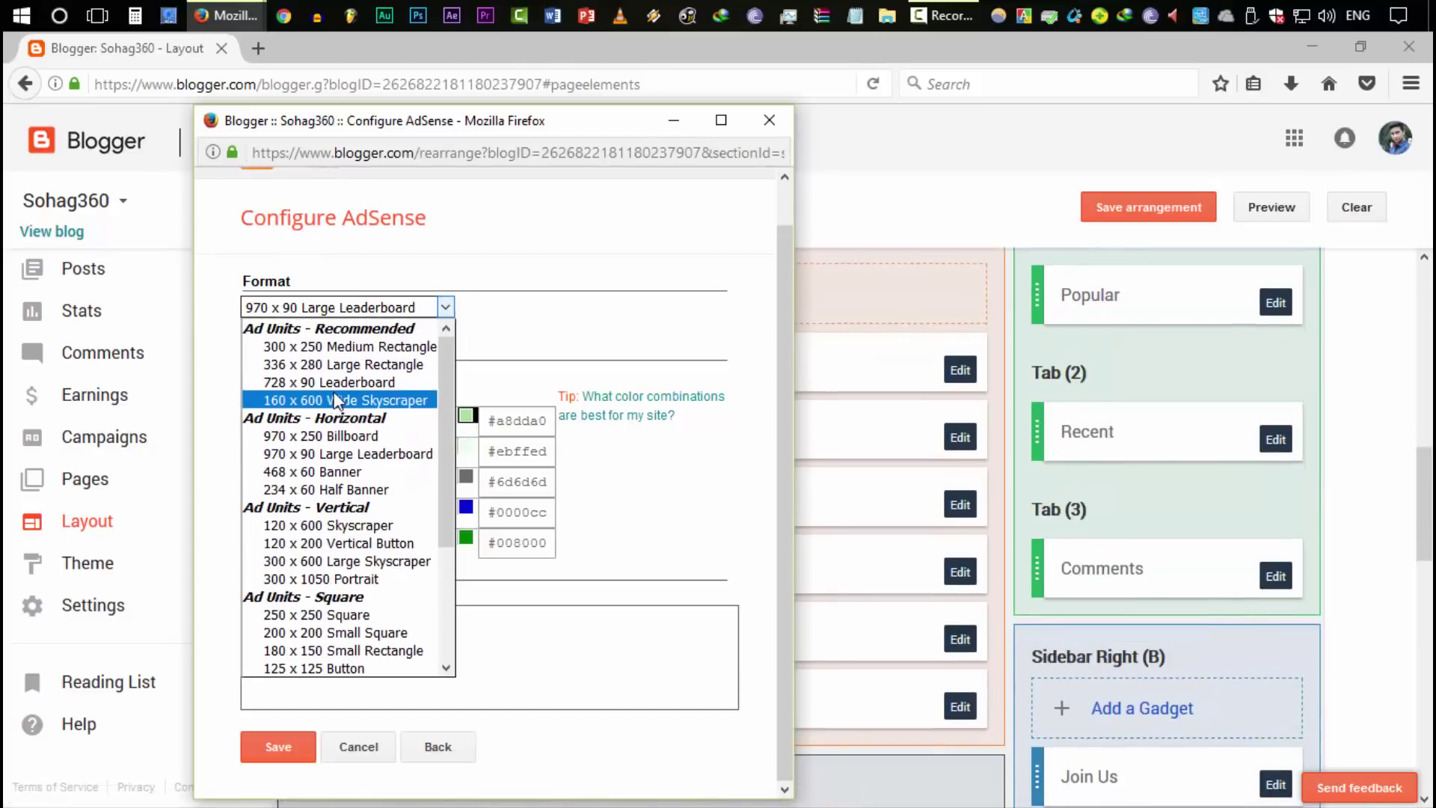
{"action": "scroll", "coordinate": [340, 404], "scroll_direction": "down", "scroll_amount": 3}
{"action": "left_click", "coordinate": [329, 543]}
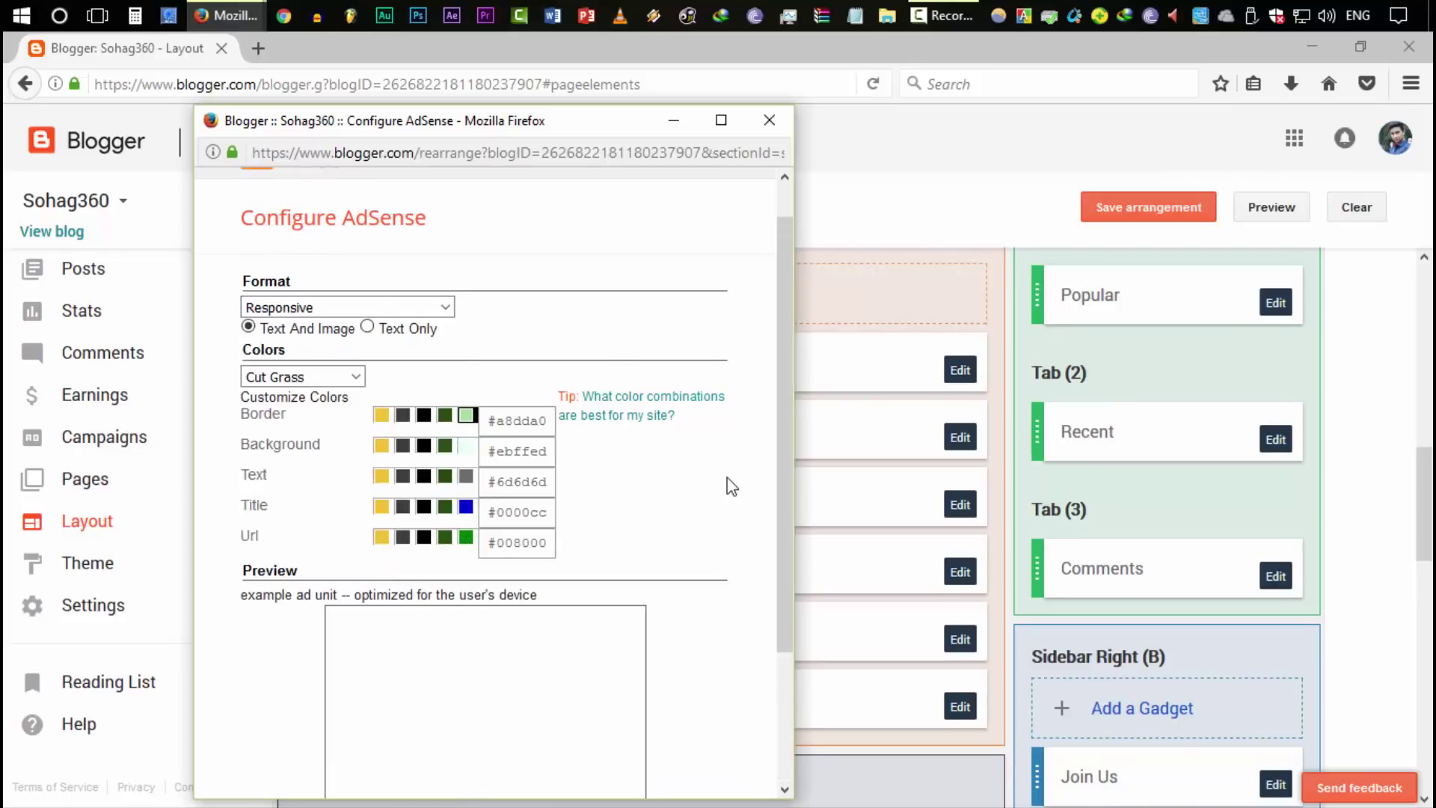
{"action": "scroll", "coordinate": [713, 507], "scroll_direction": "down", "scroll_amount": 3}
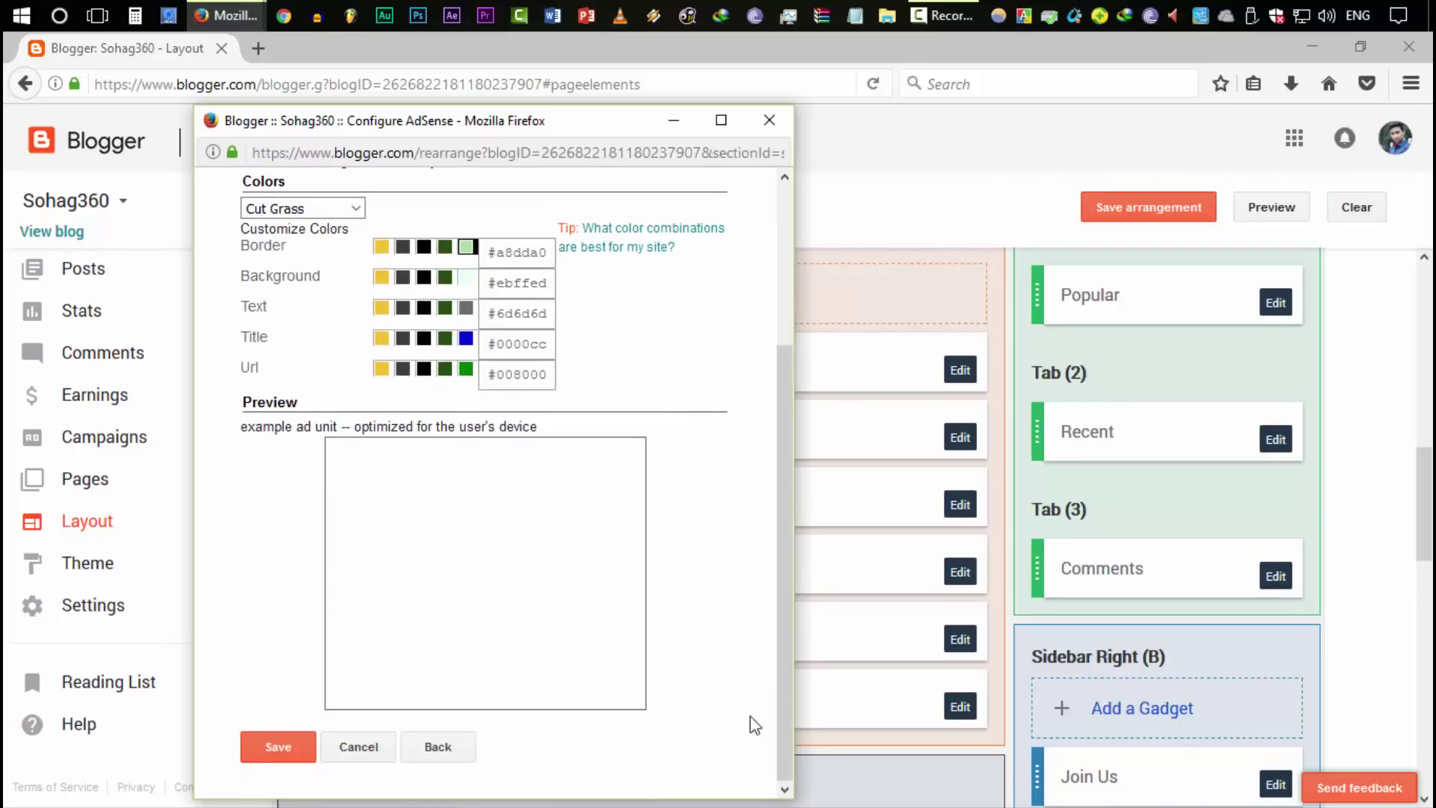
Cancel the Configure AdSense popup and go to the blog's Basic settings
{"action": "left_click", "coordinate": [377, 754]}
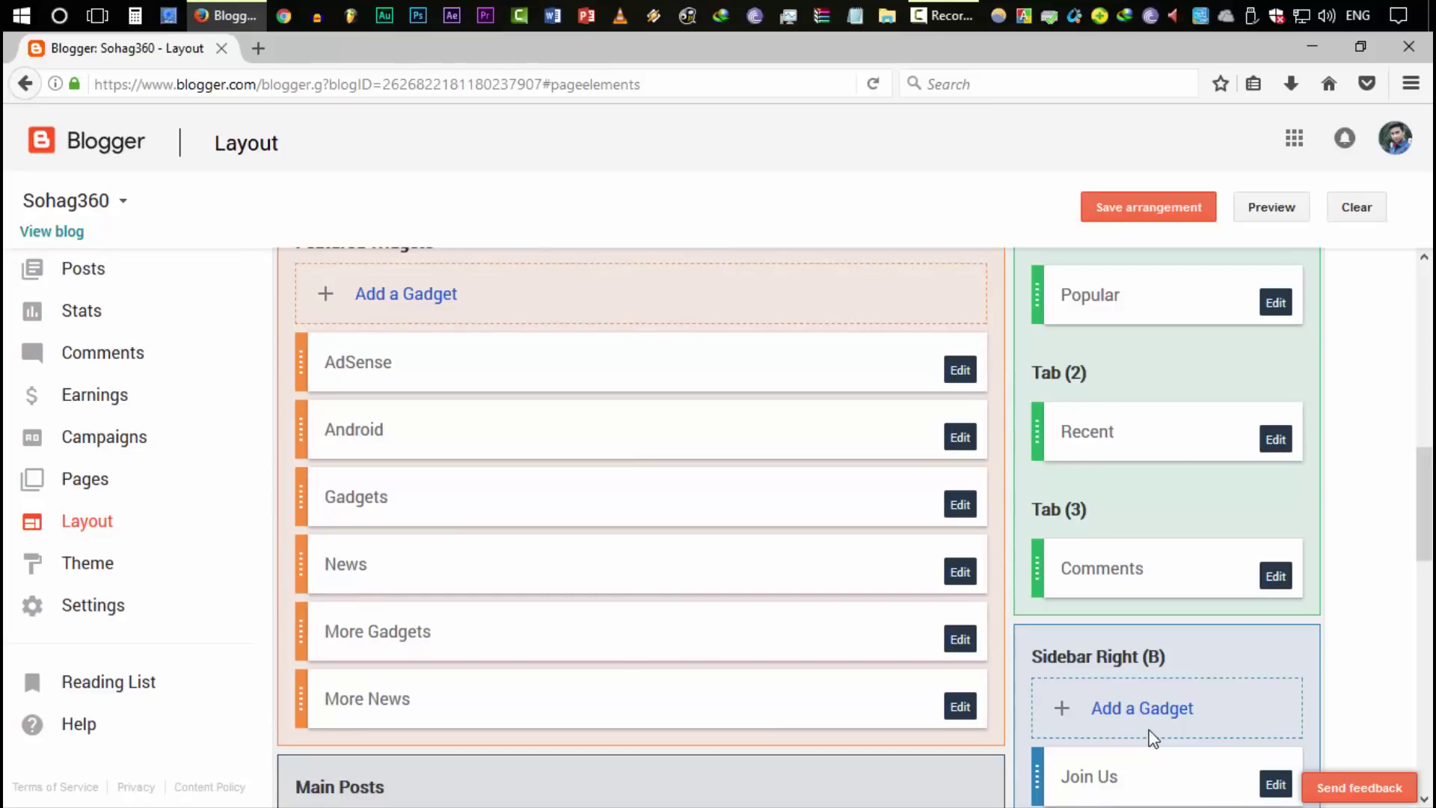
{"action": "scroll", "coordinate": [760, 615], "scroll_direction": "down", "scroll_amount": 12}
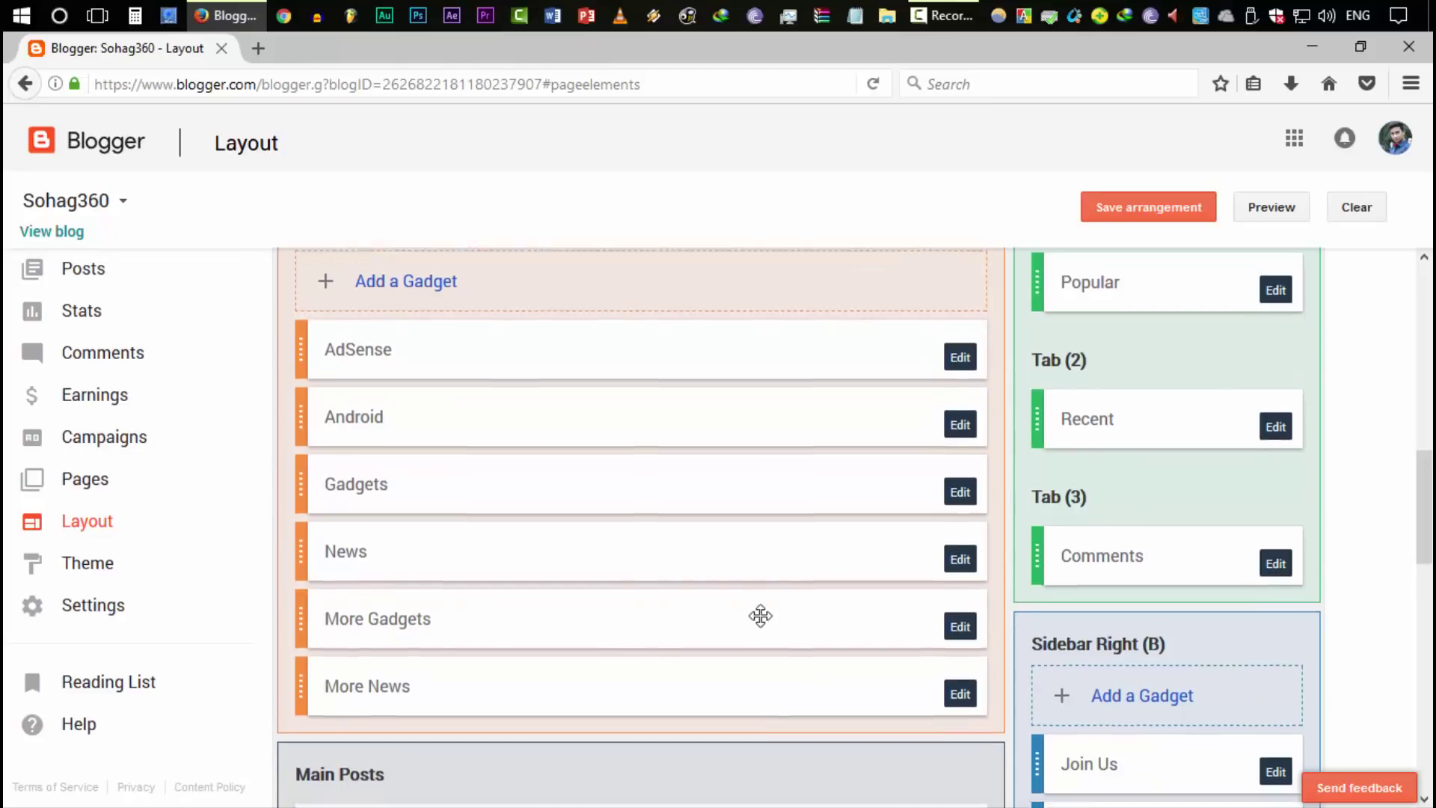
{"action": "scroll", "coordinate": [887, 711], "scroll_direction": "up", "scroll_amount": 5}
{"action": "scroll", "coordinate": [668, 496], "scroll_direction": "up", "scroll_amount": 10}
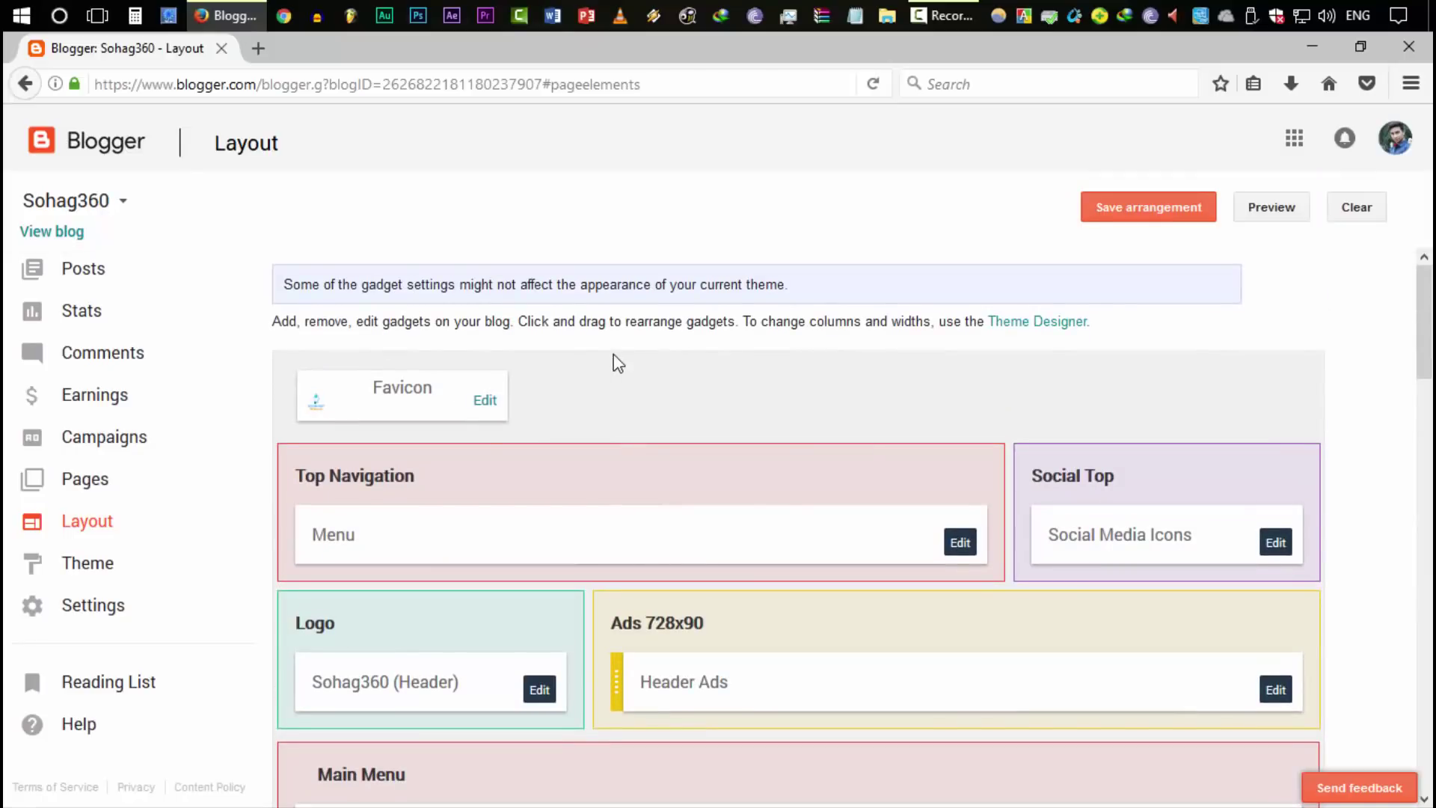
{"action": "left_click", "coordinate": [131, 603]}
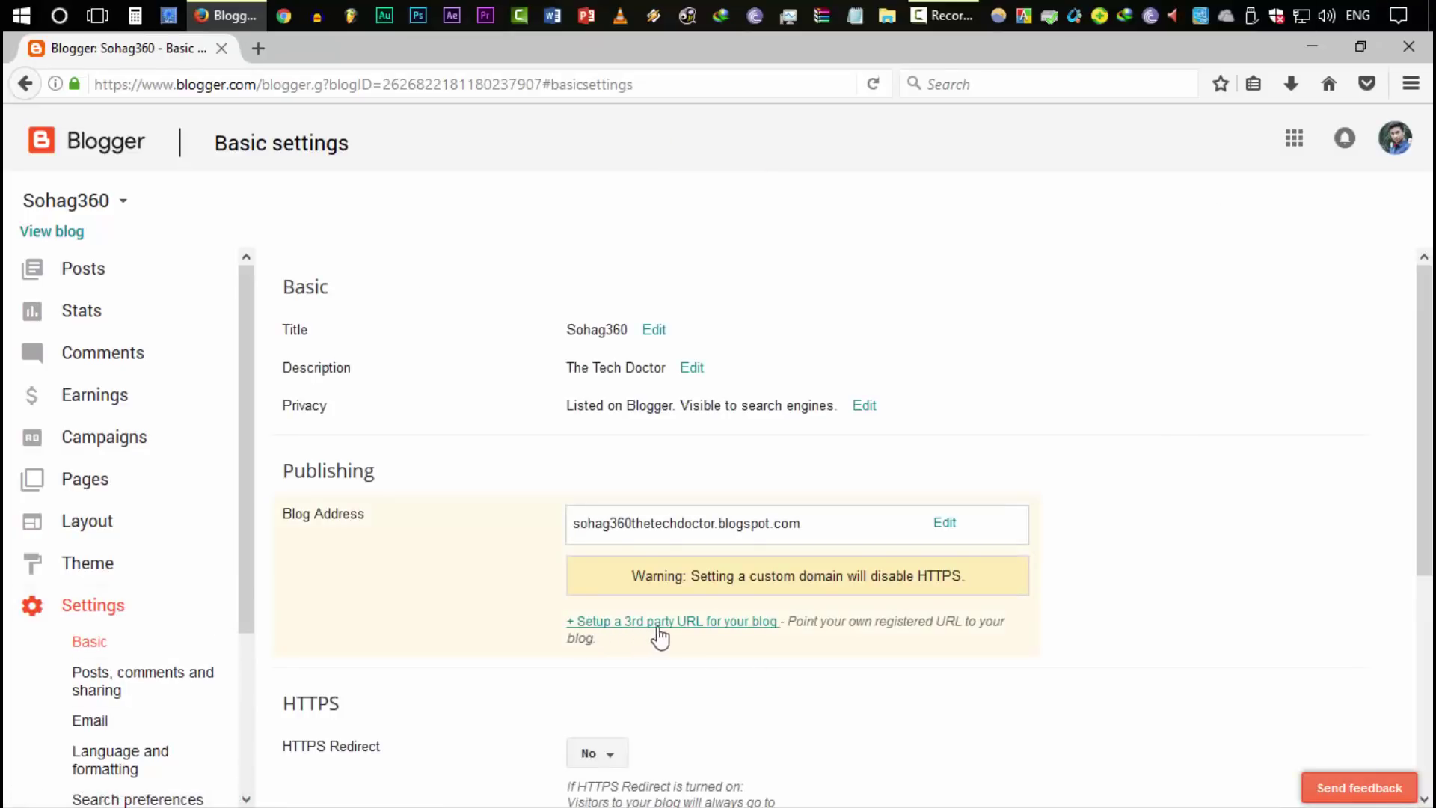
Open the third-party URL form and the custom domain help tab, then return to Blogger
{"action": "left_click", "coordinate": [737, 631]}
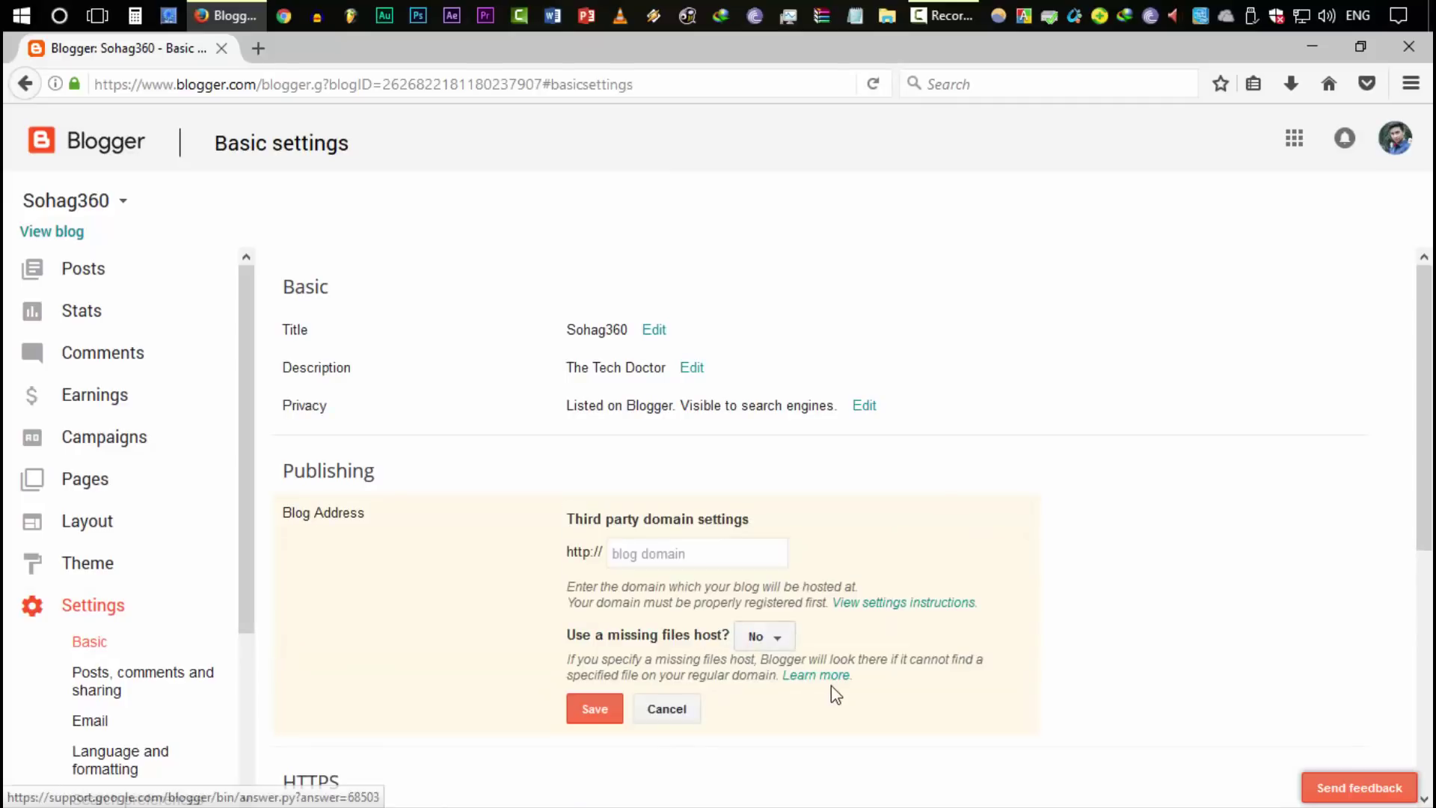
{"action": "left_click", "coordinate": [668, 551]}
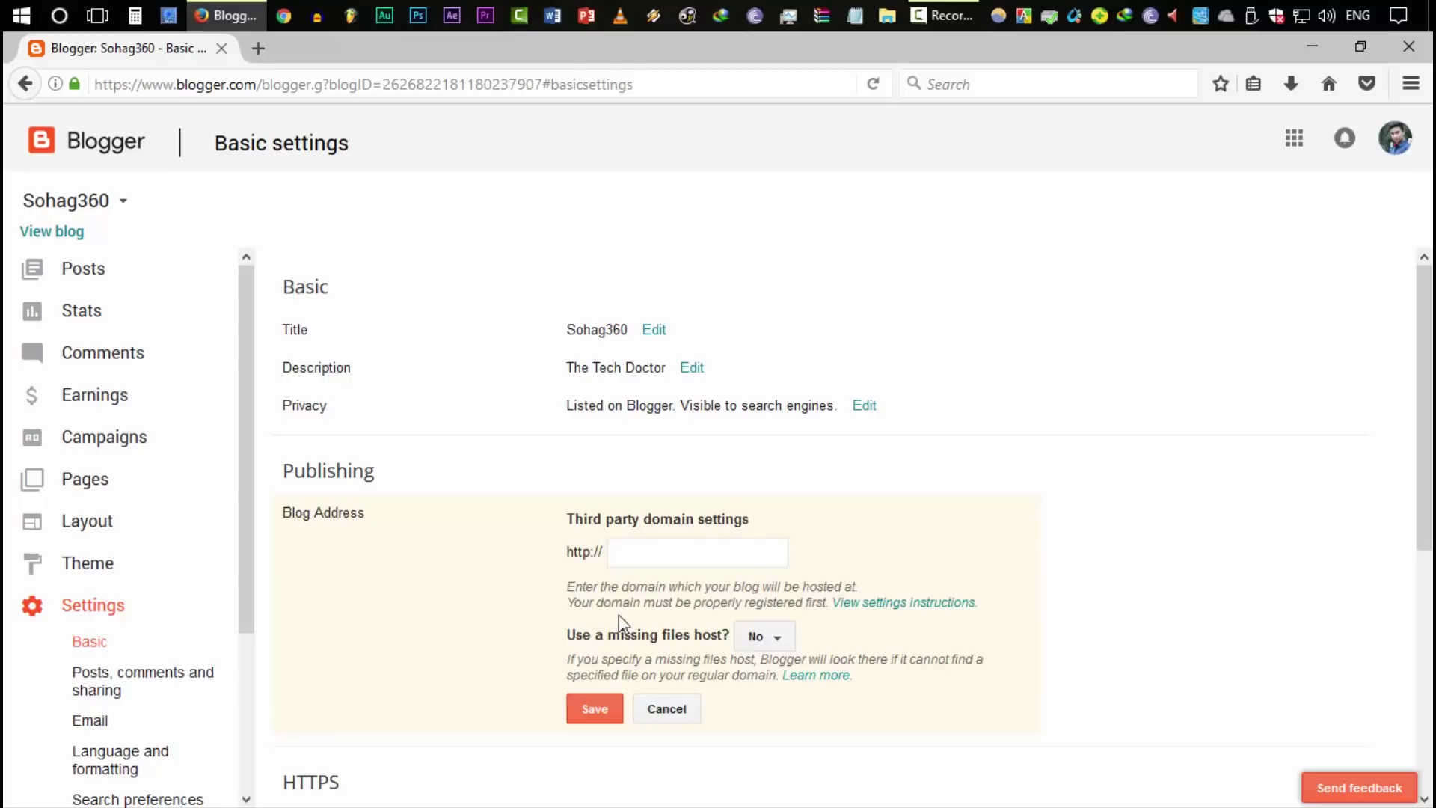
{"action": "left_click", "coordinate": [888, 608]}
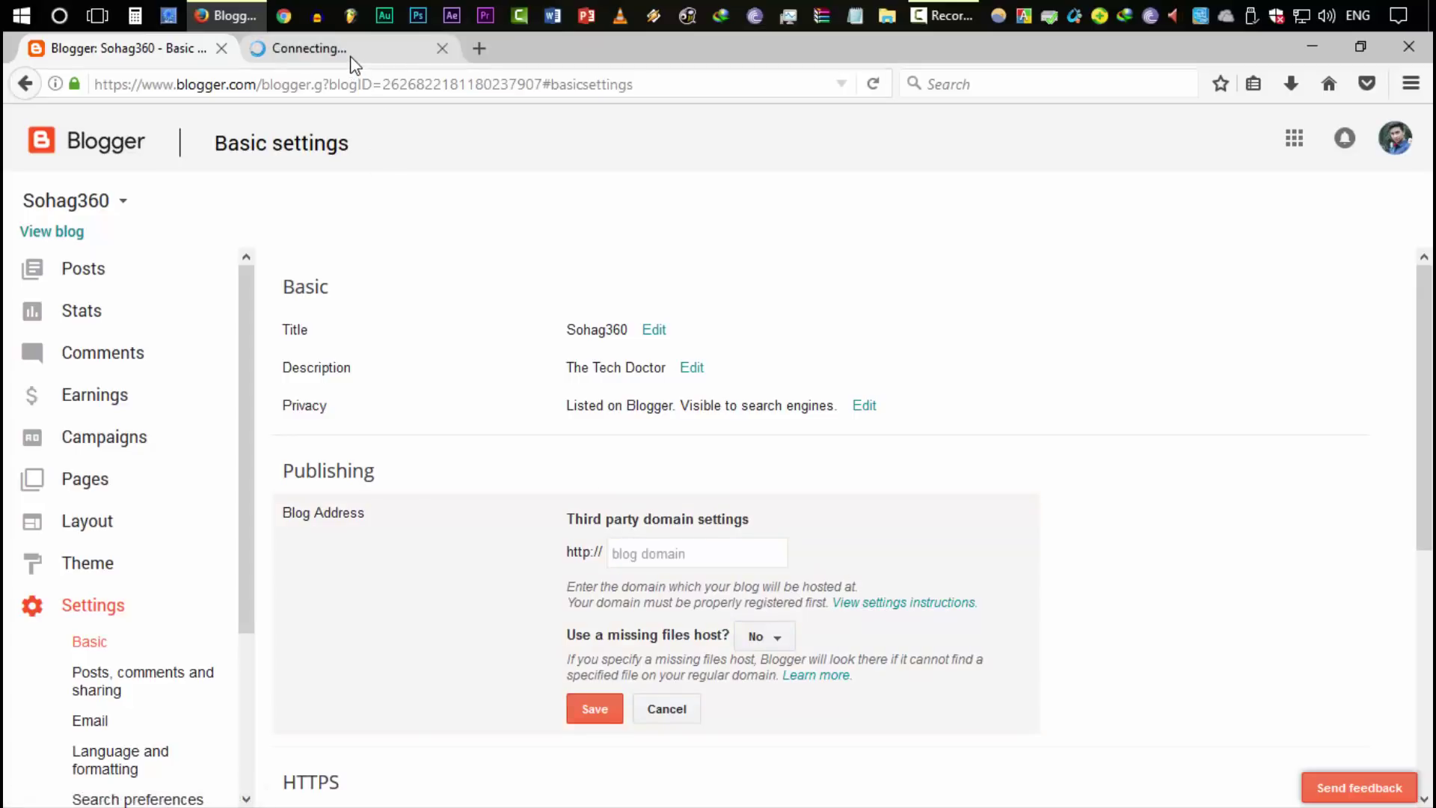
{"action": "left_click", "coordinate": [351, 51]}
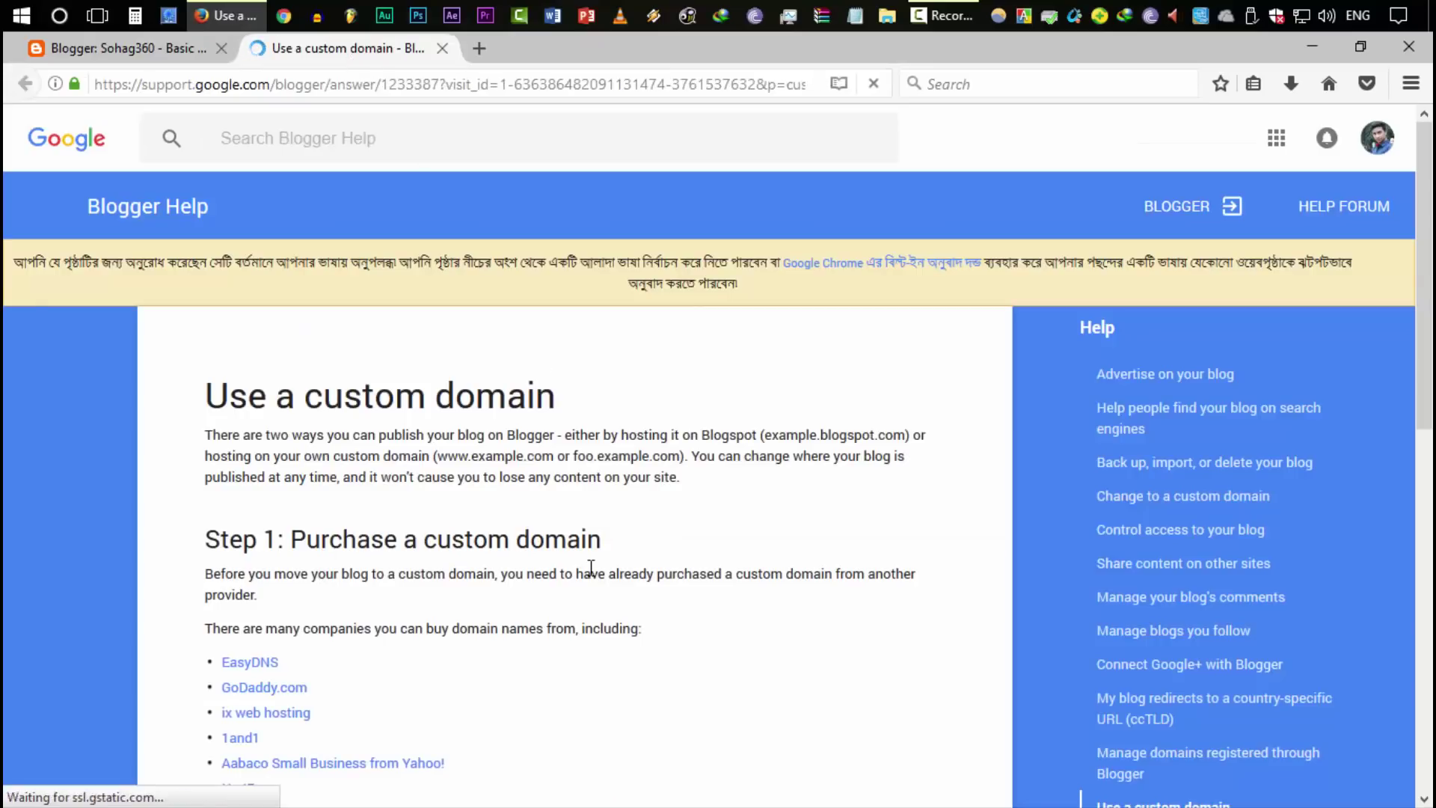
{"action": "scroll", "coordinate": [597, 576], "scroll_direction": "down", "scroll_amount": 3}
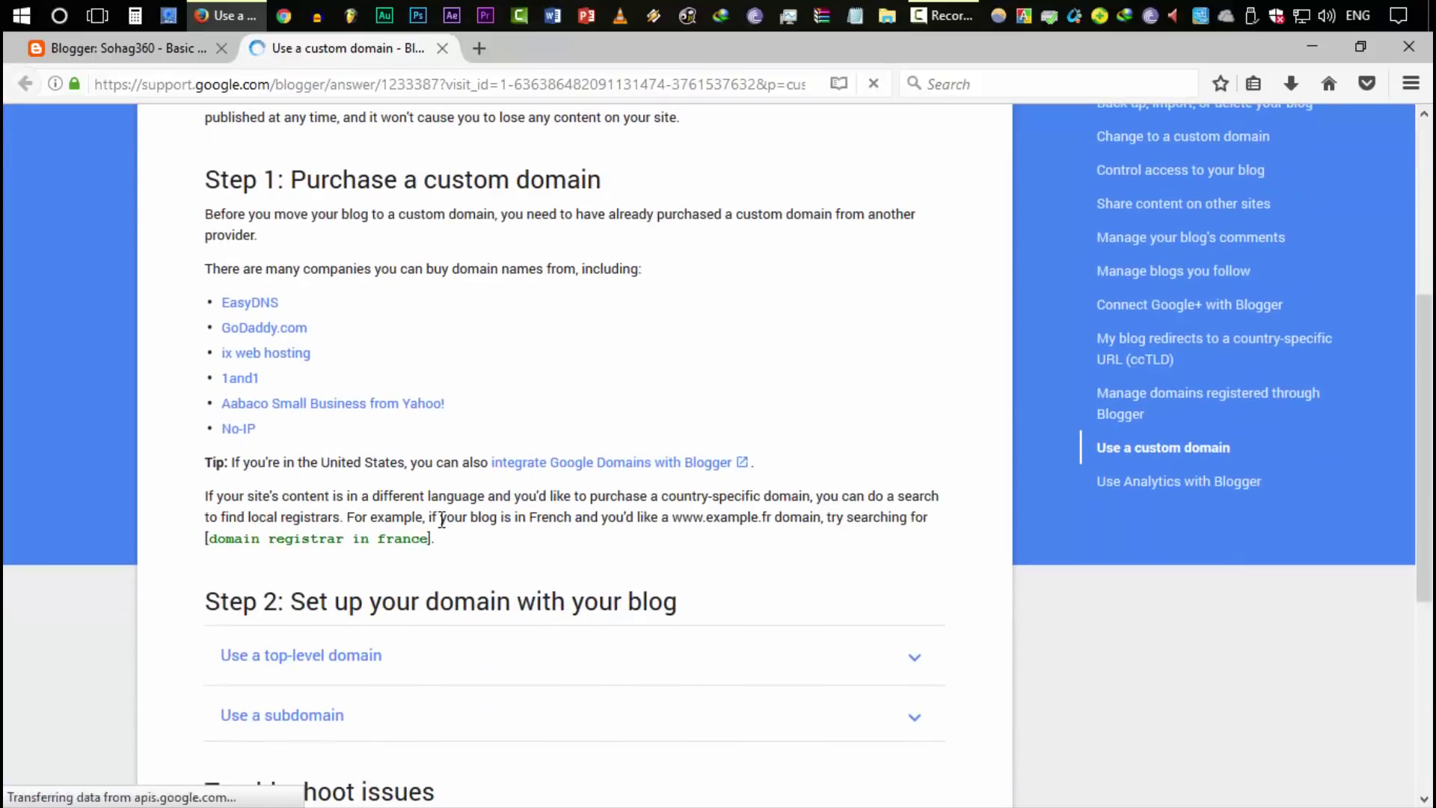
{"action": "key", "text": "ctrl+Tab"}
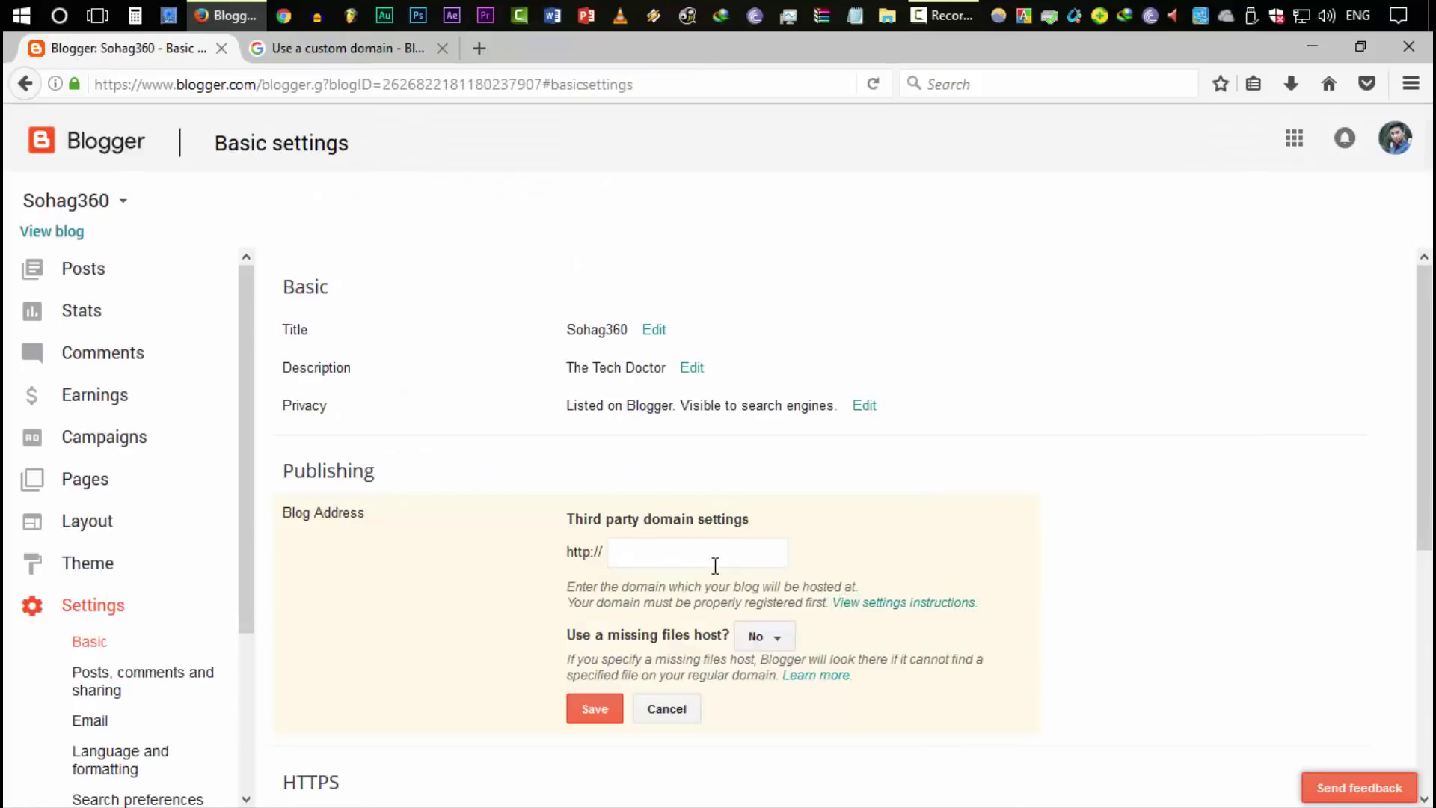
{"action": "left_click_drag", "start_coordinate": [570, 519], "coordinate": [756, 524]}
{"action": "left_click", "coordinate": [762, 560]}
{"action": "type", "text": "www.sohag360.com"}
{"action": "left_click_drag", "start_coordinate": [641, 555], "coordinate": [601, 554]}
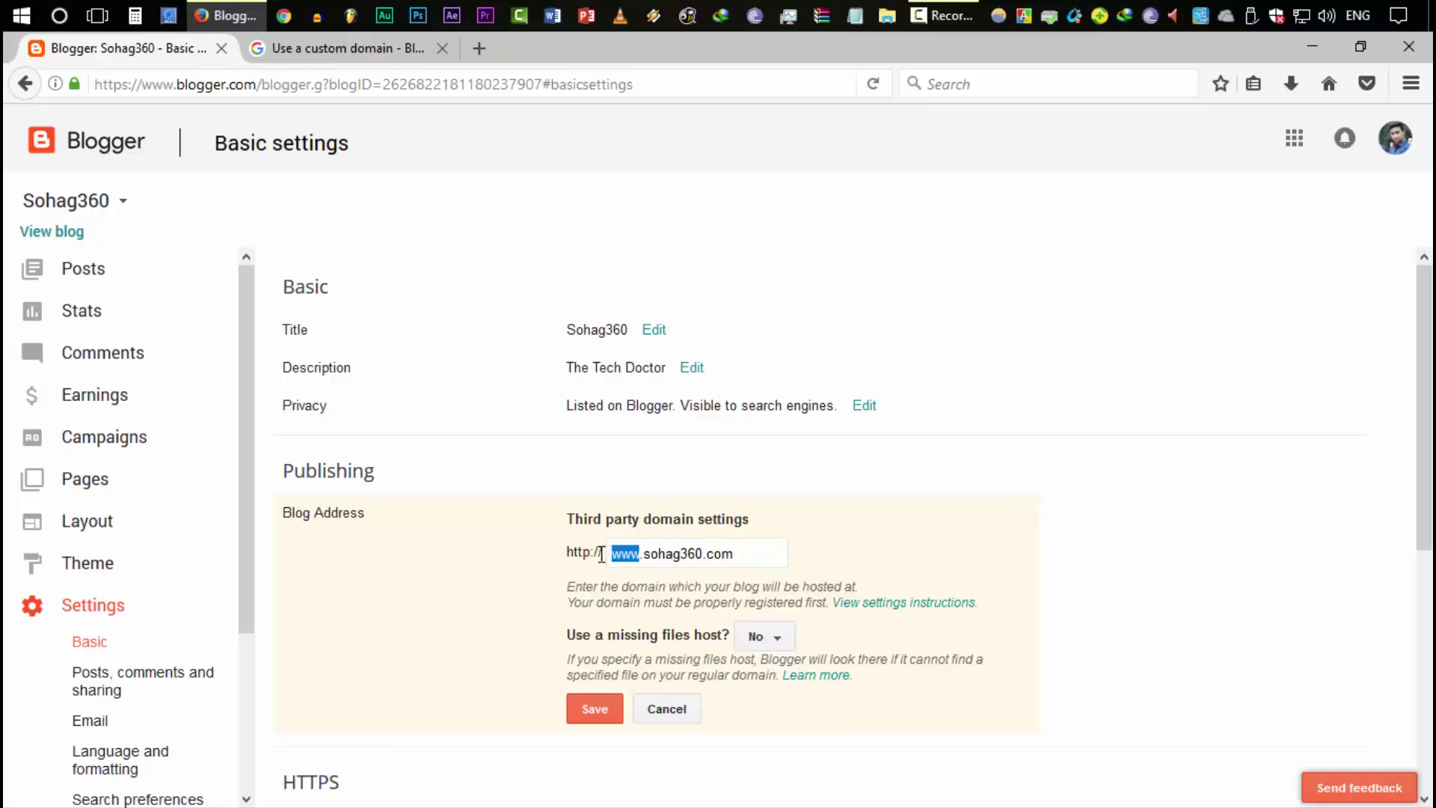
{"action": "left_click", "coordinate": [763, 552]}
Save the domain, showing Error 12 with two CNAME records, then review the top-level domain help
{"action": "scroll", "coordinate": [930, 662], "scroll_direction": "down", "scroll_amount": 2}
{"action": "left_click", "coordinate": [595, 615]}
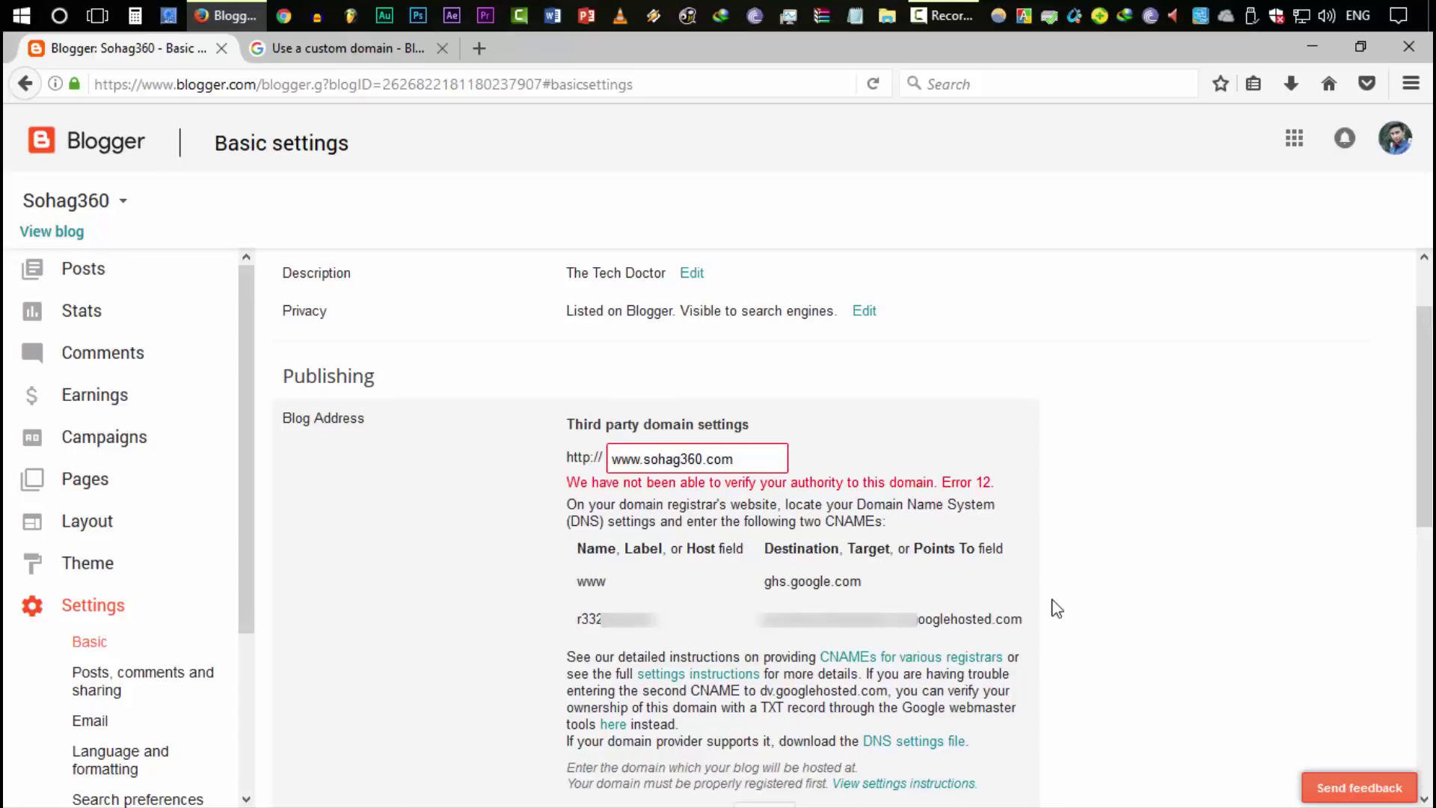
{"action": "left_click", "coordinate": [397, 51]}
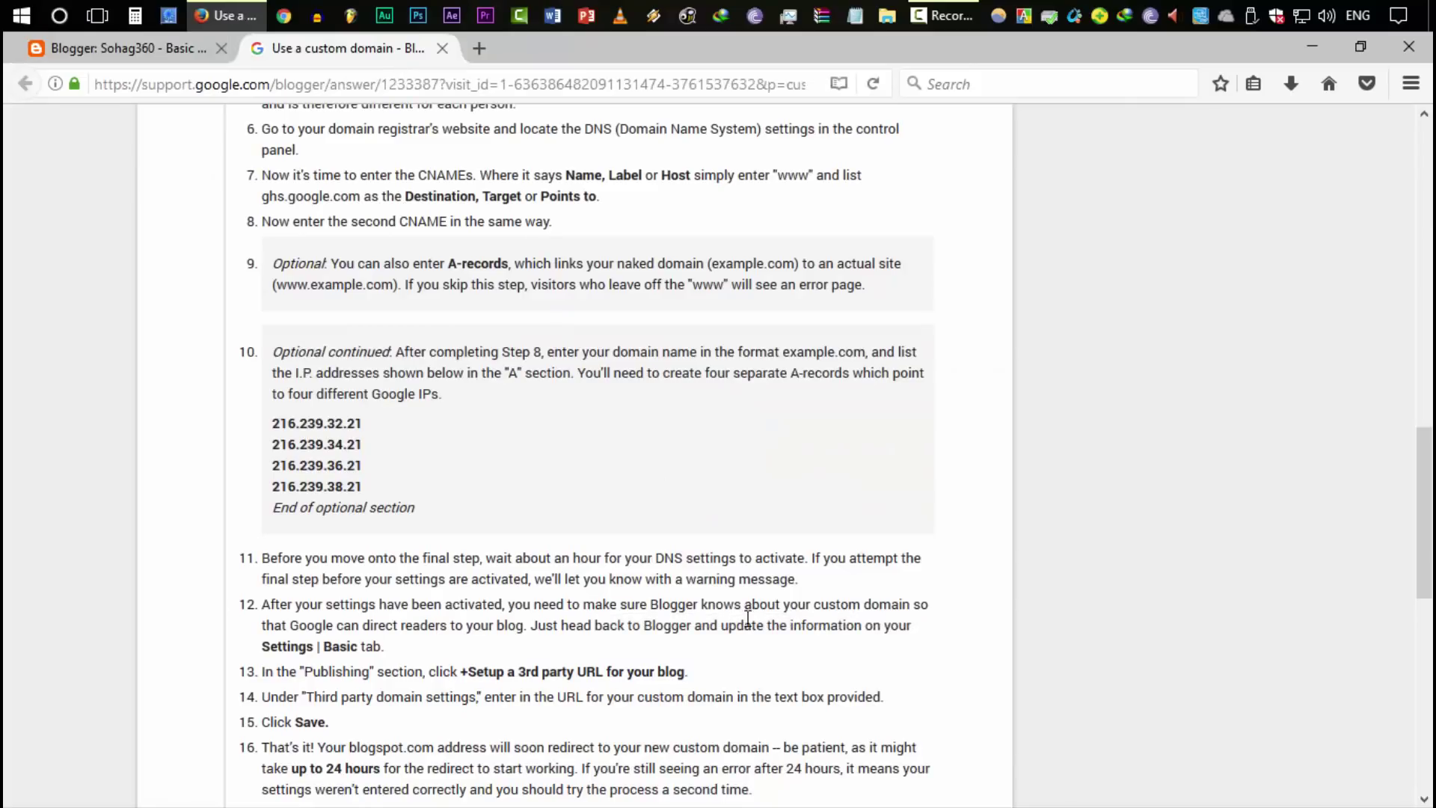
{"action": "scroll", "coordinate": [667, 420], "scroll_direction": "up", "scroll_amount": 3}
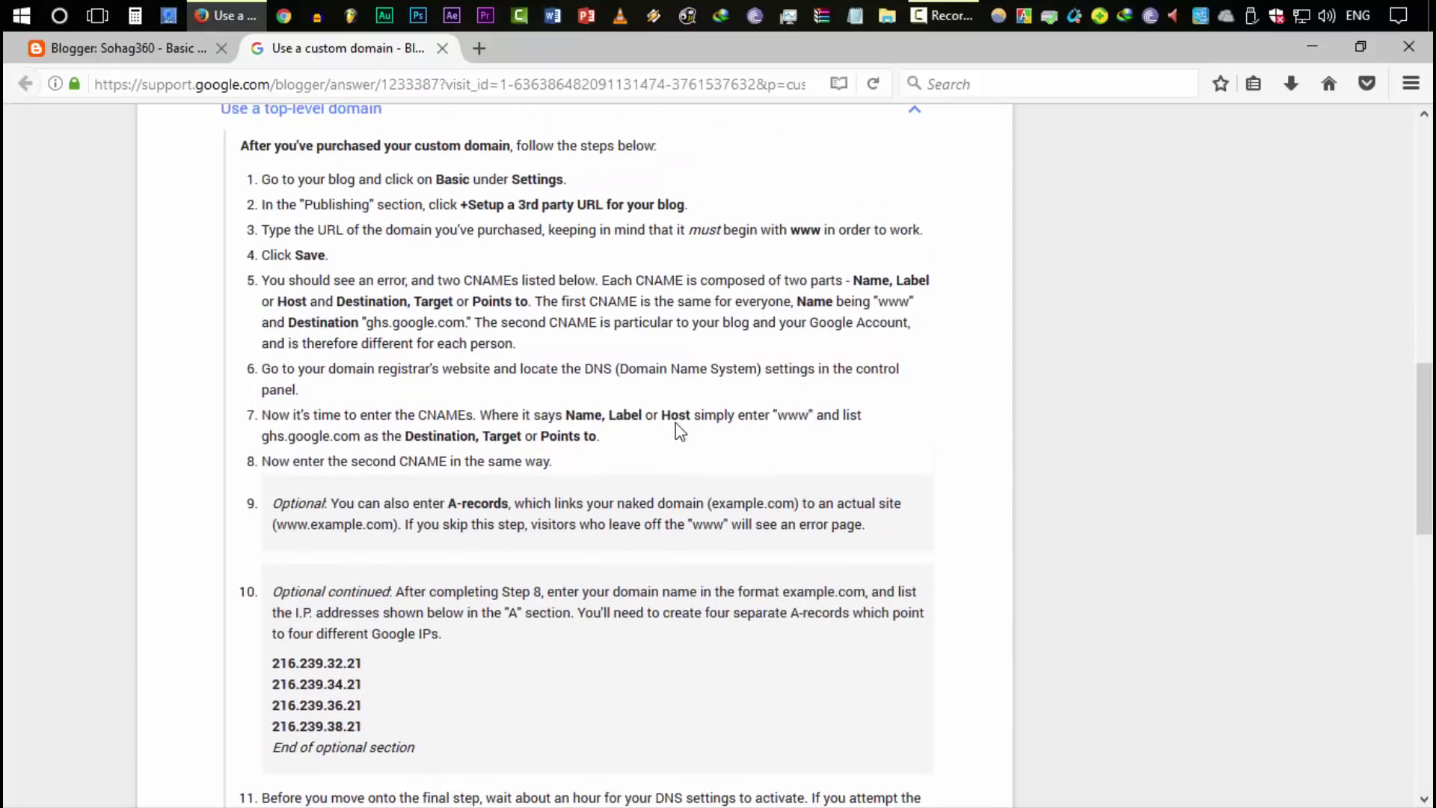